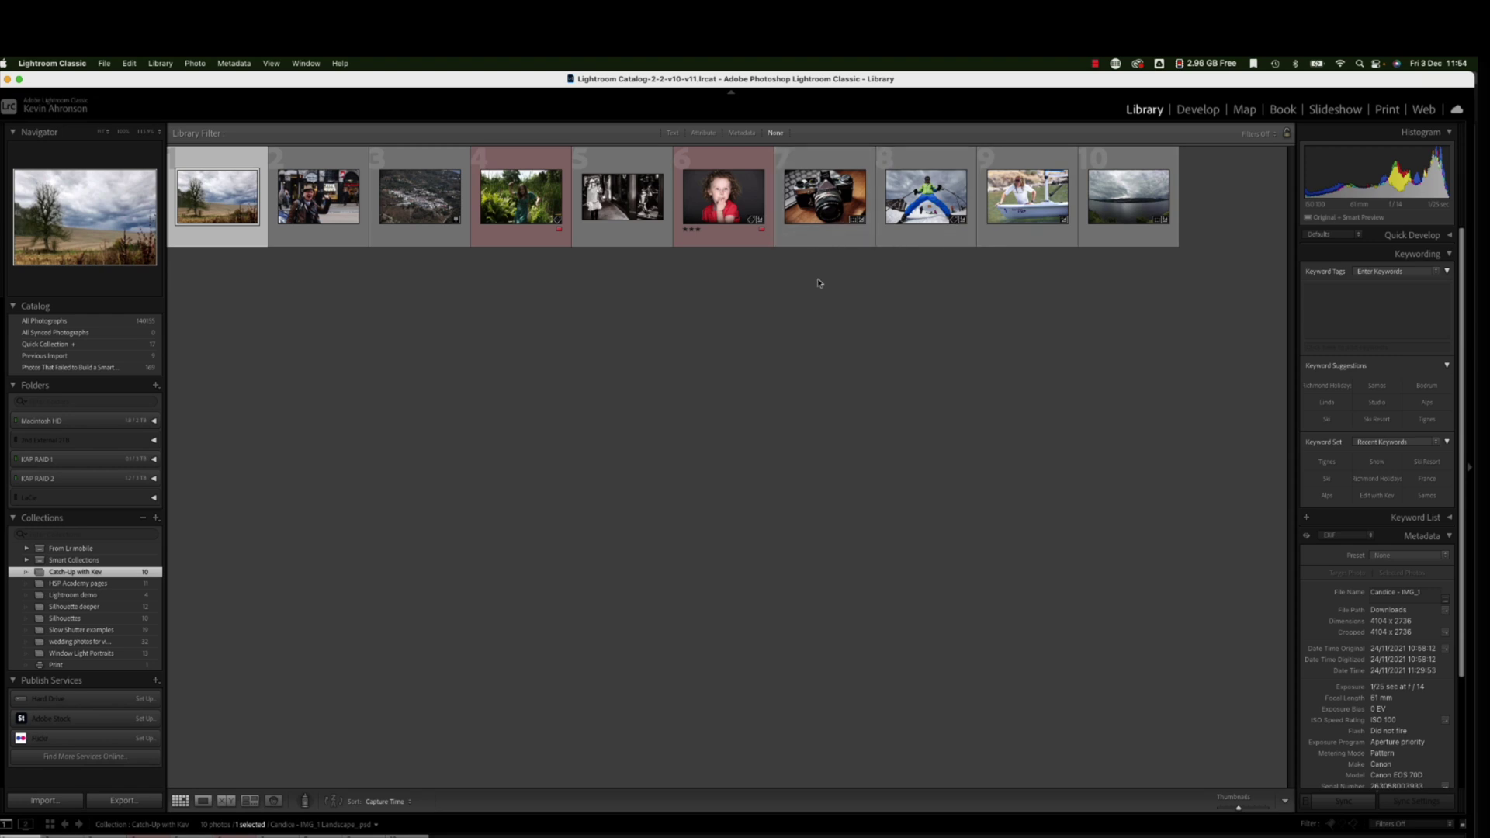
# Return from the landscape photo's Develop view to the grid, and show the Text, Attribute and Metadata library filters in turn.
pyautogui.press('d')
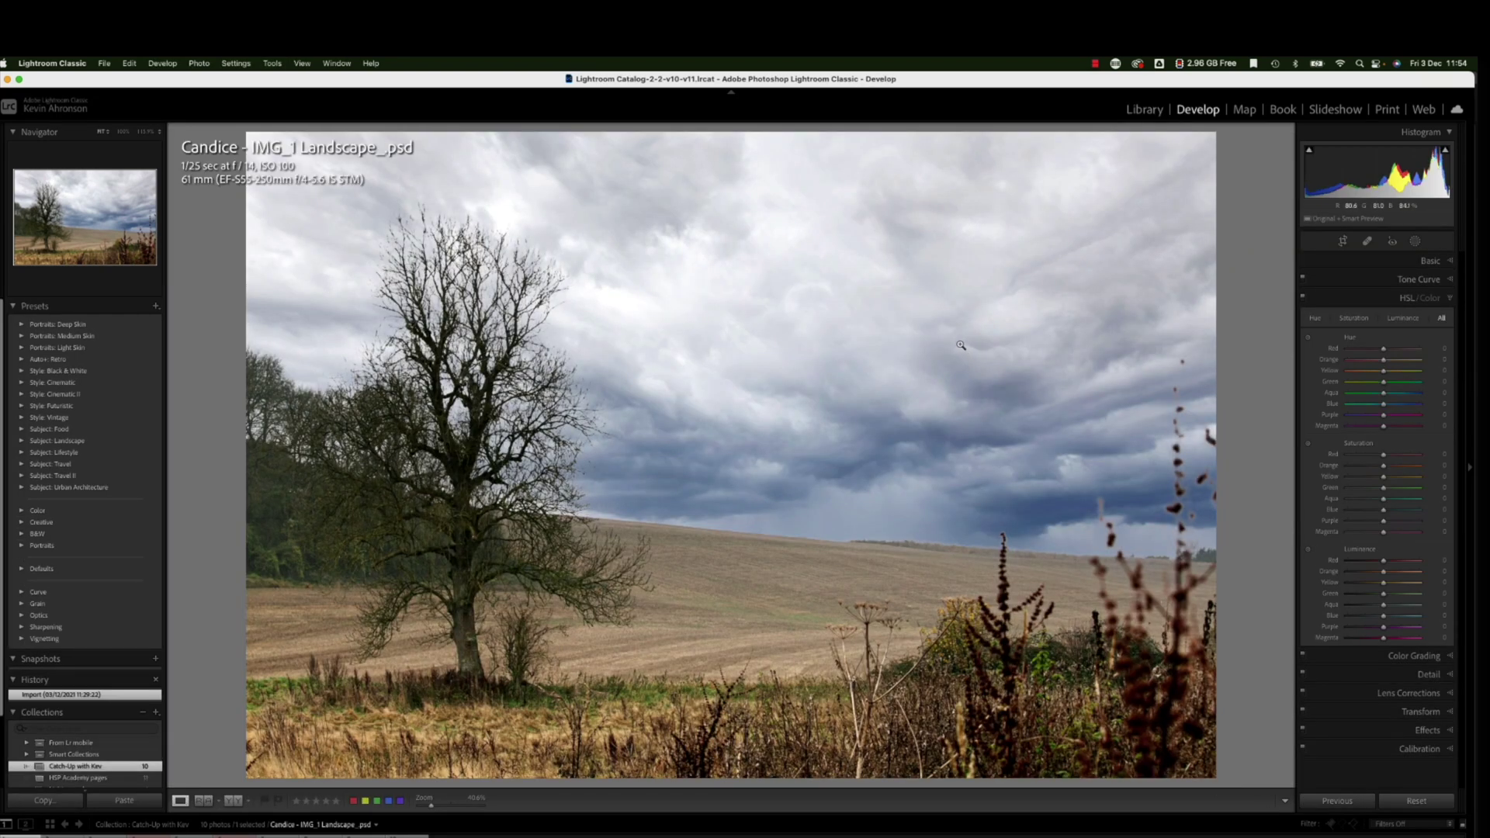
pyautogui.press('g')
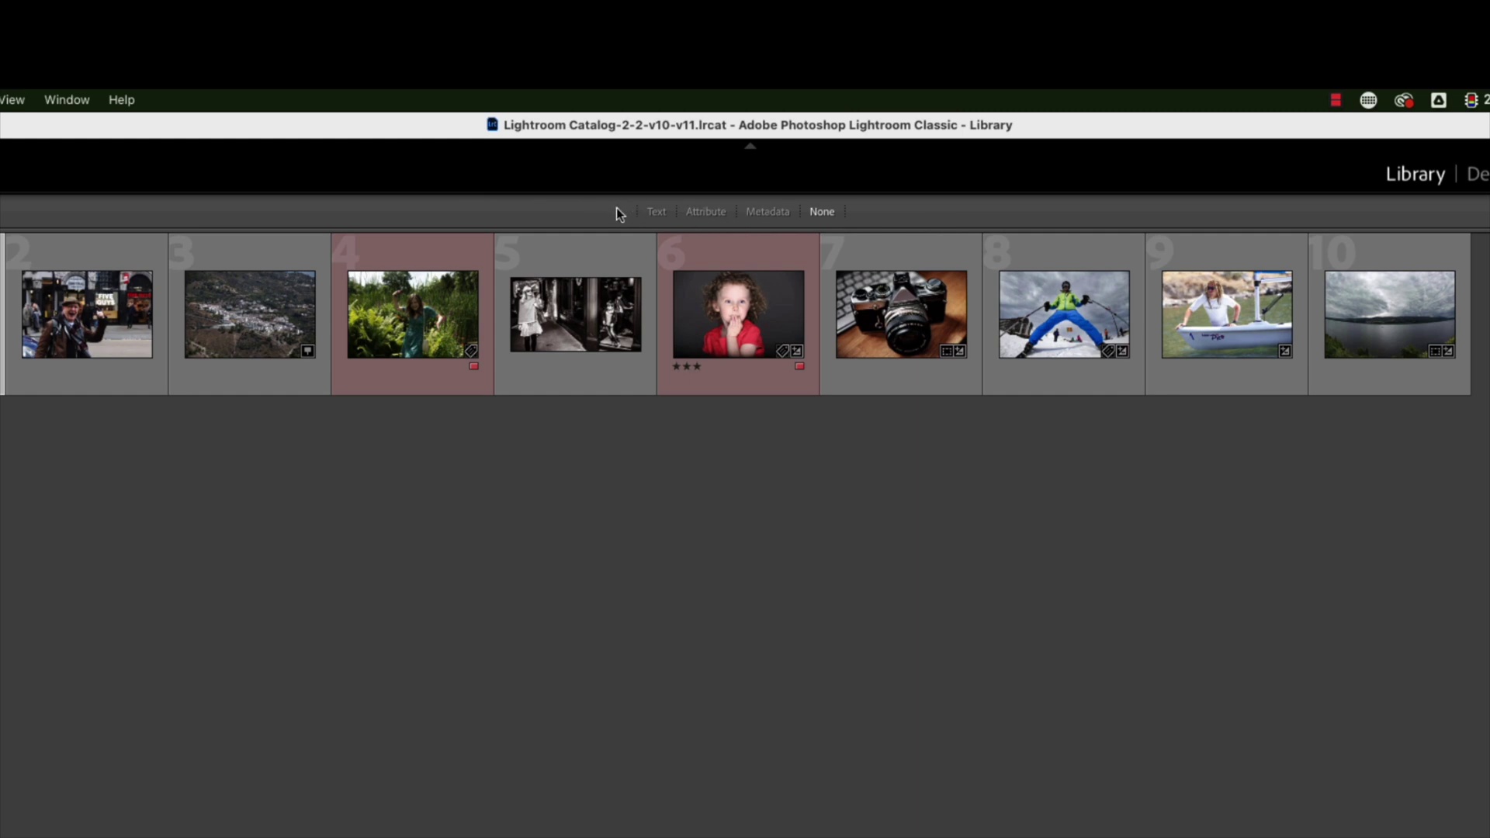
pyautogui.click(658, 214)
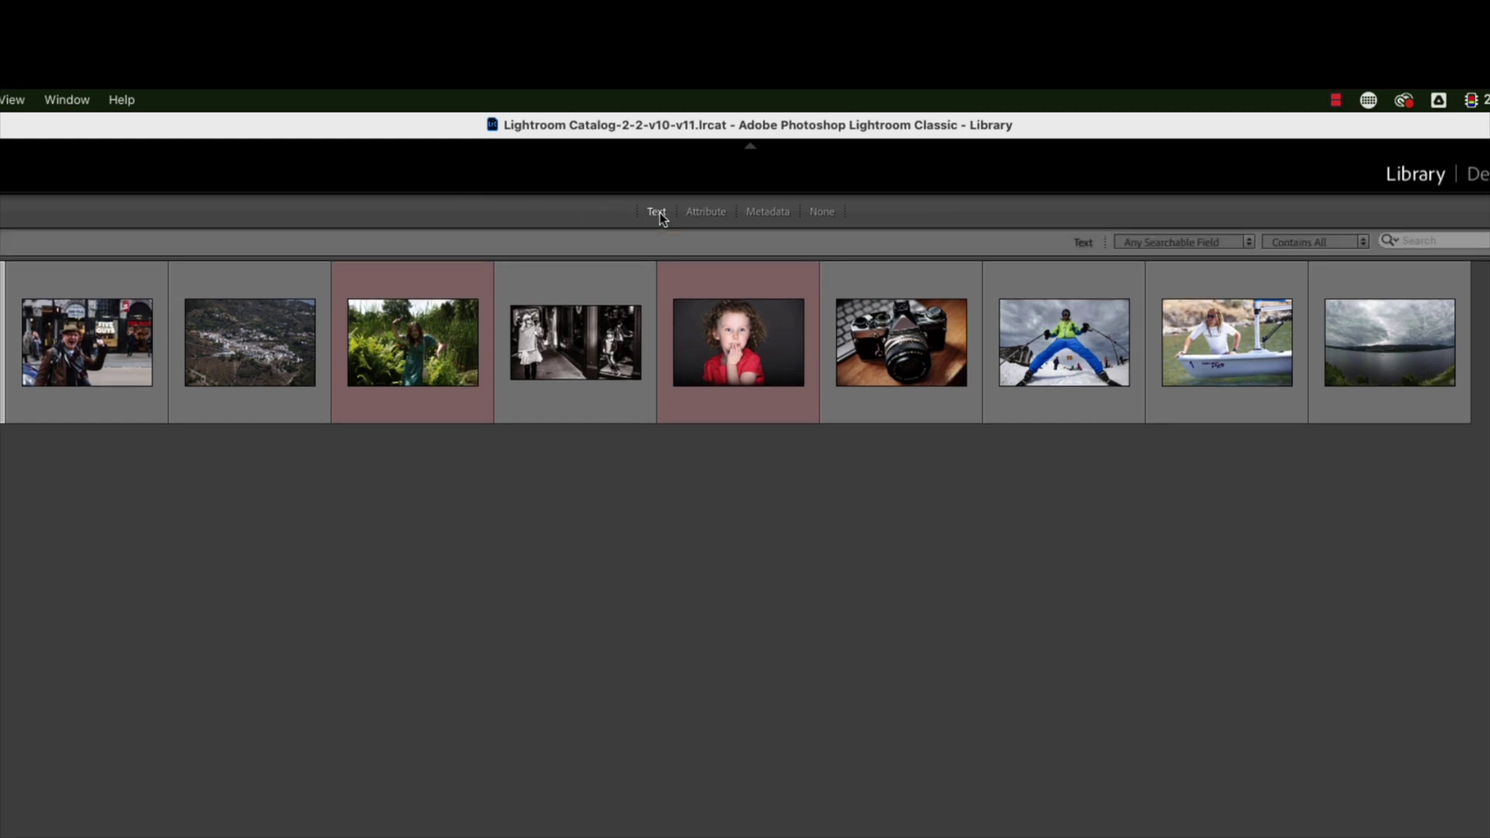
pyautogui.click(703, 212)
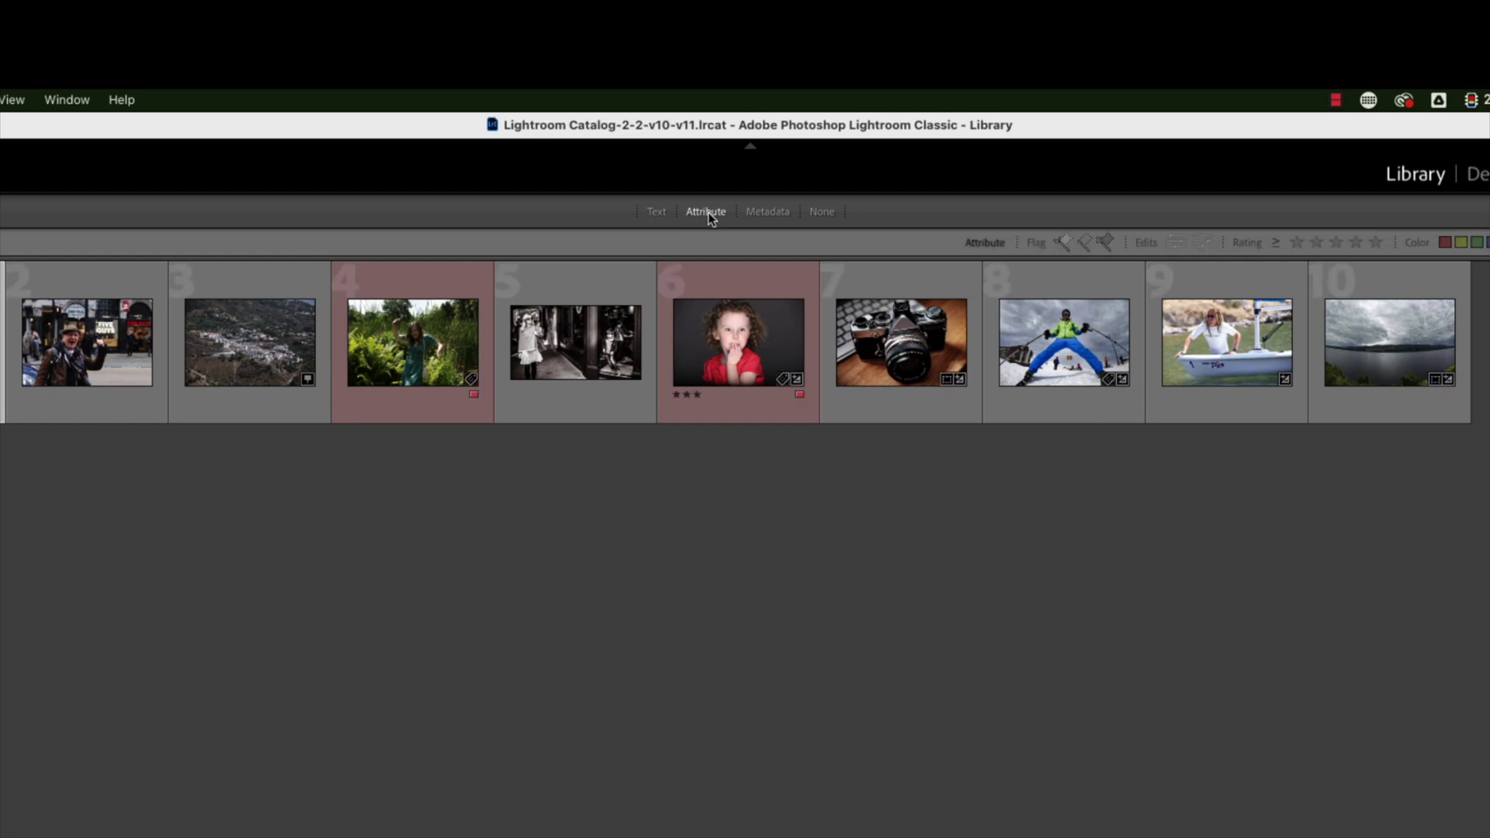
pyautogui.click(767, 213)
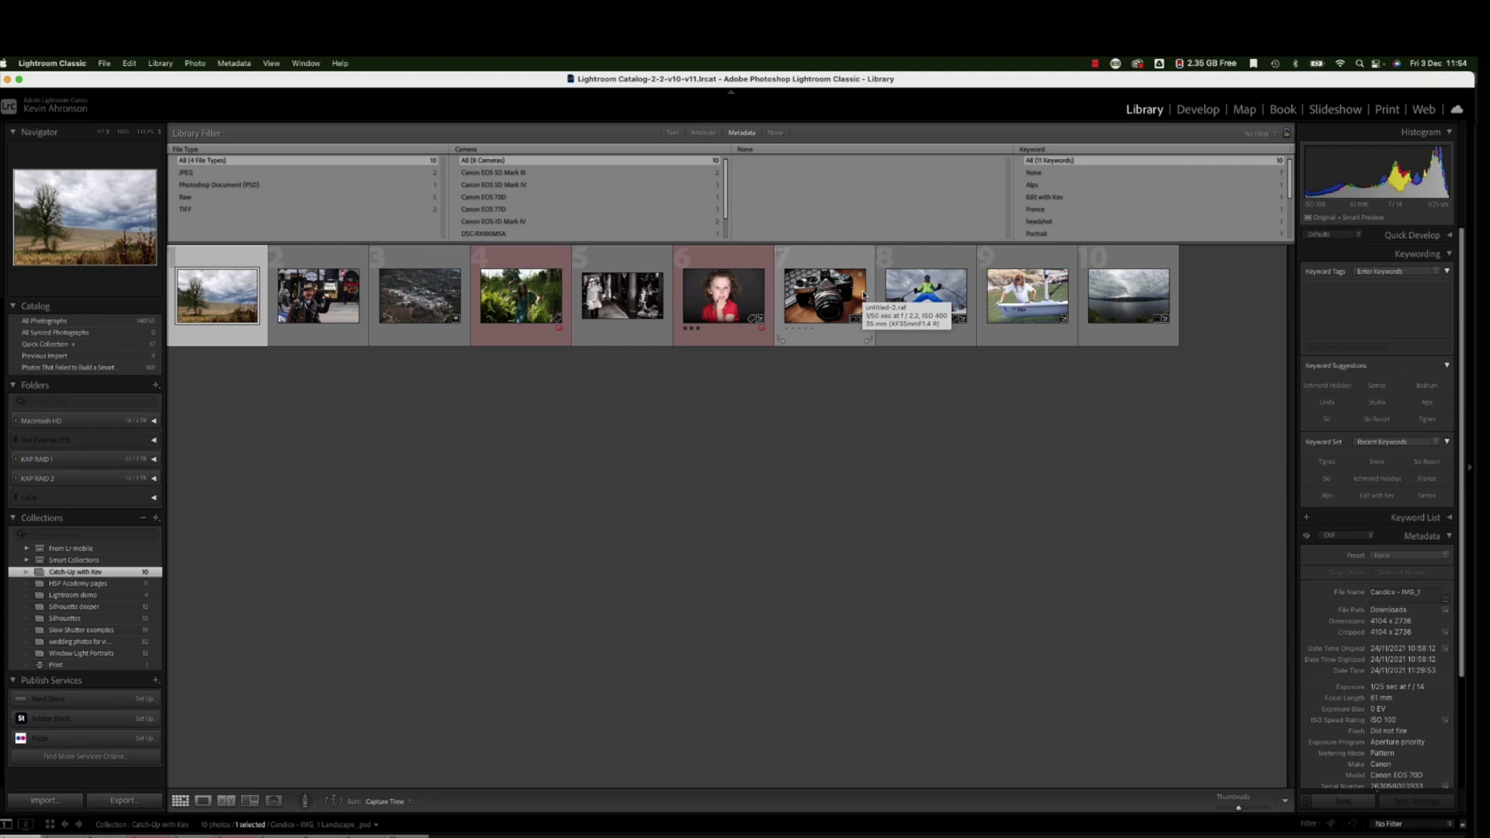
# Collapse the Keywording section and select the collection's photos one after another, examining each one's camera and exposure metadata.
pyautogui.click(1448, 253)
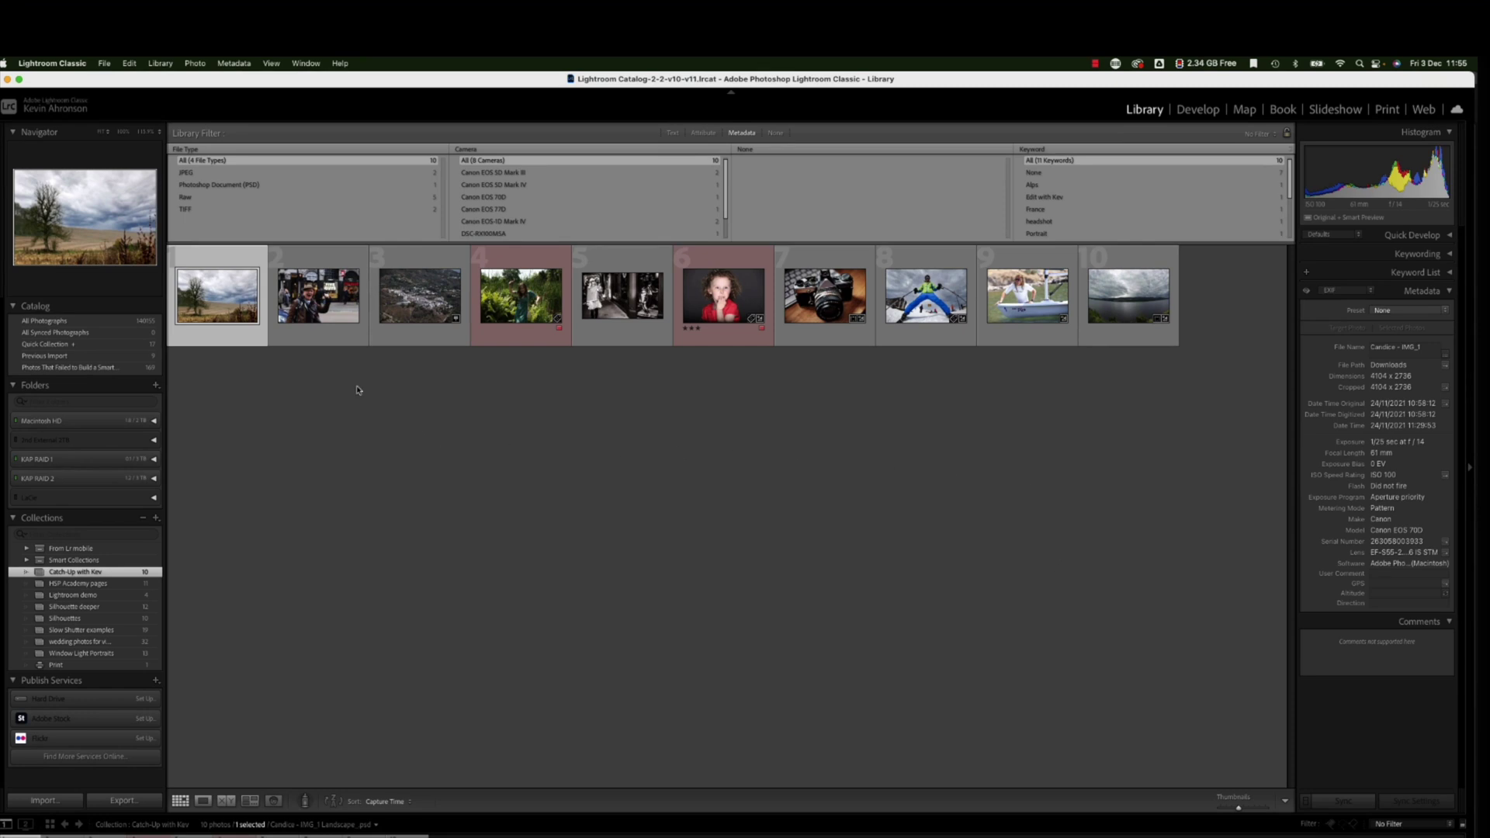
pyautogui.click(336, 325)
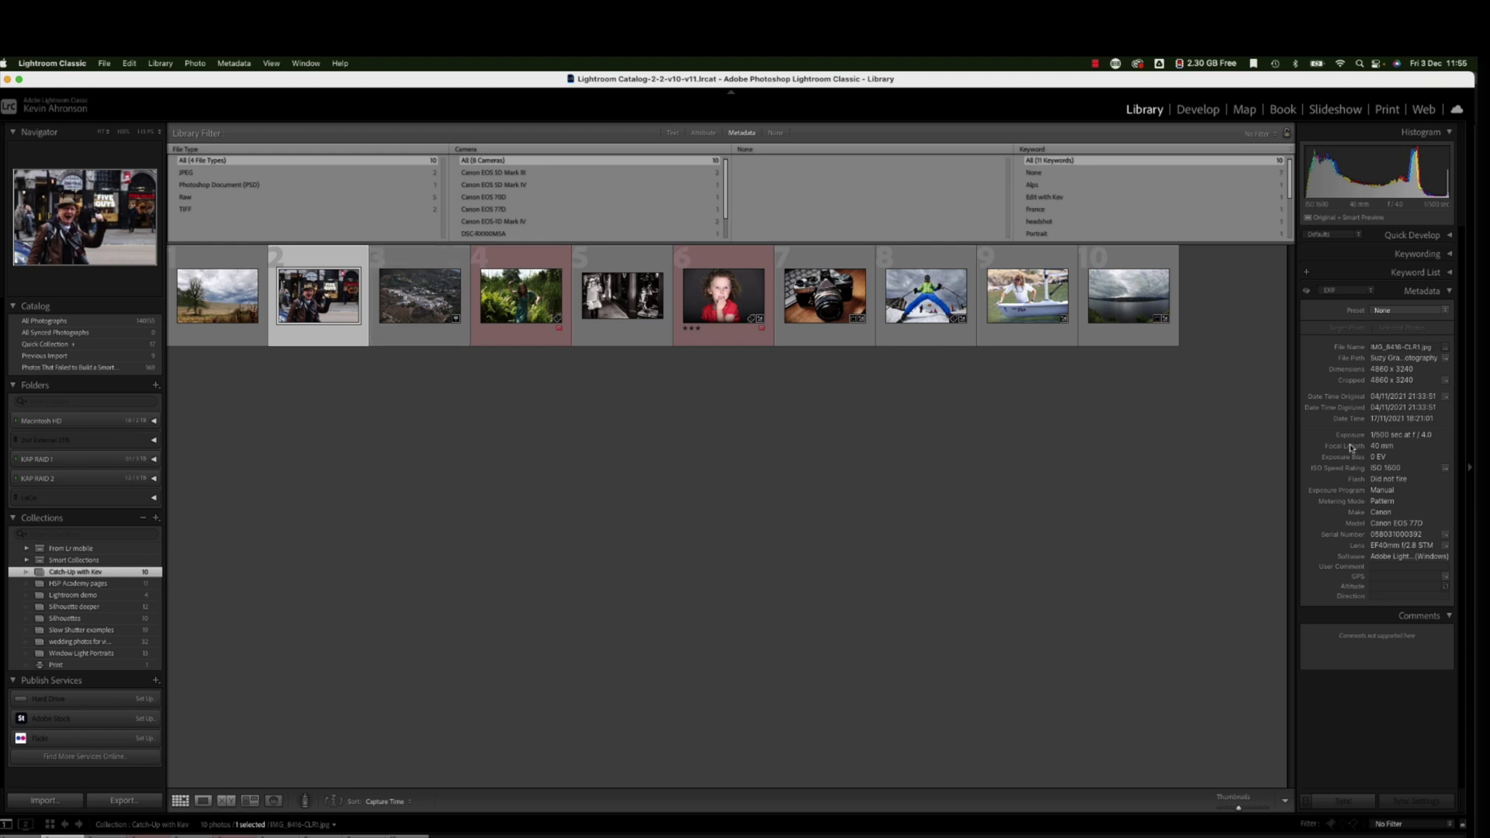
pyautogui.press('Right')
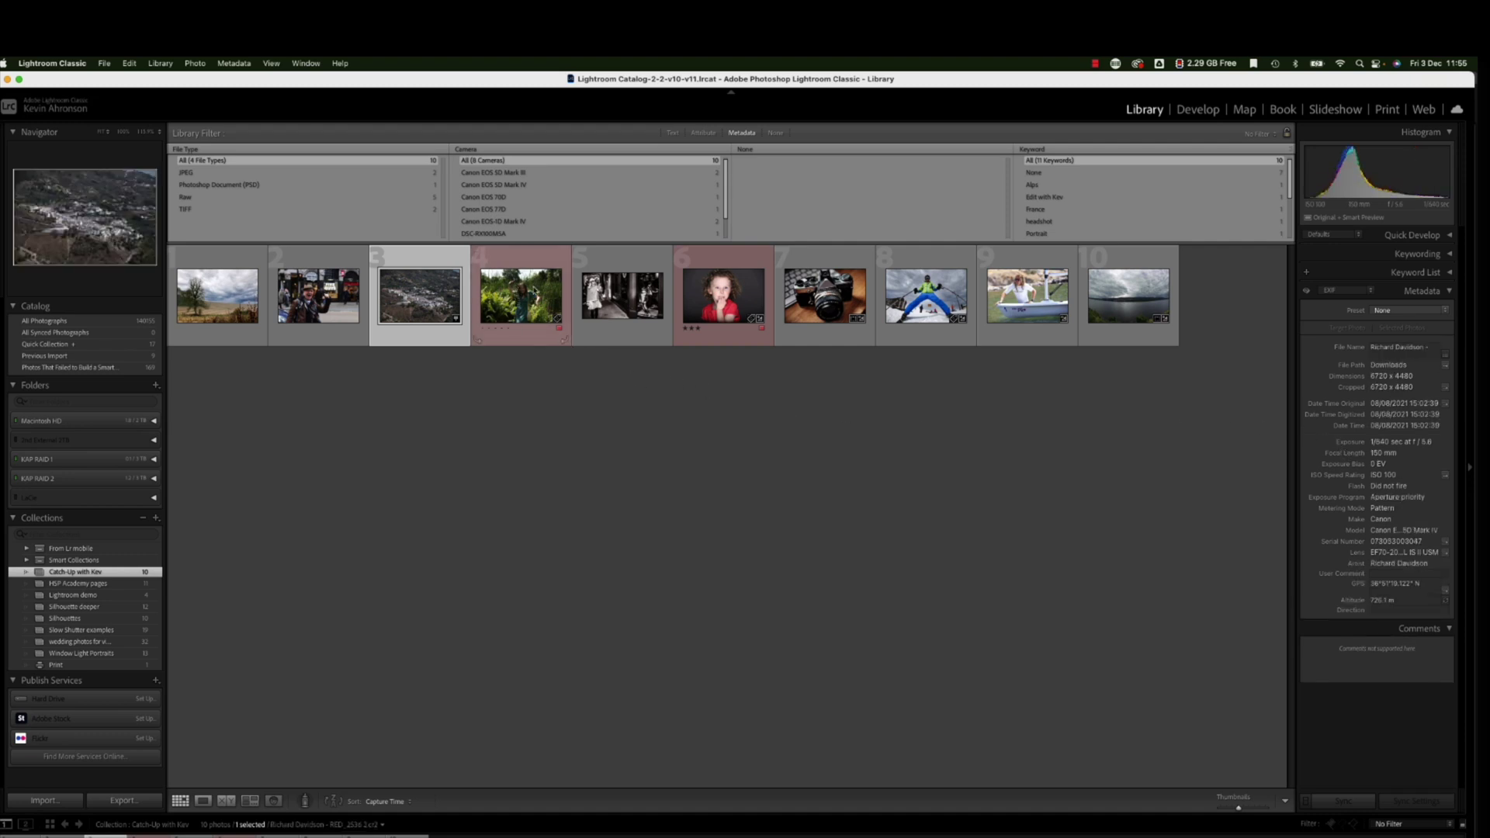
pyautogui.click(518, 300)
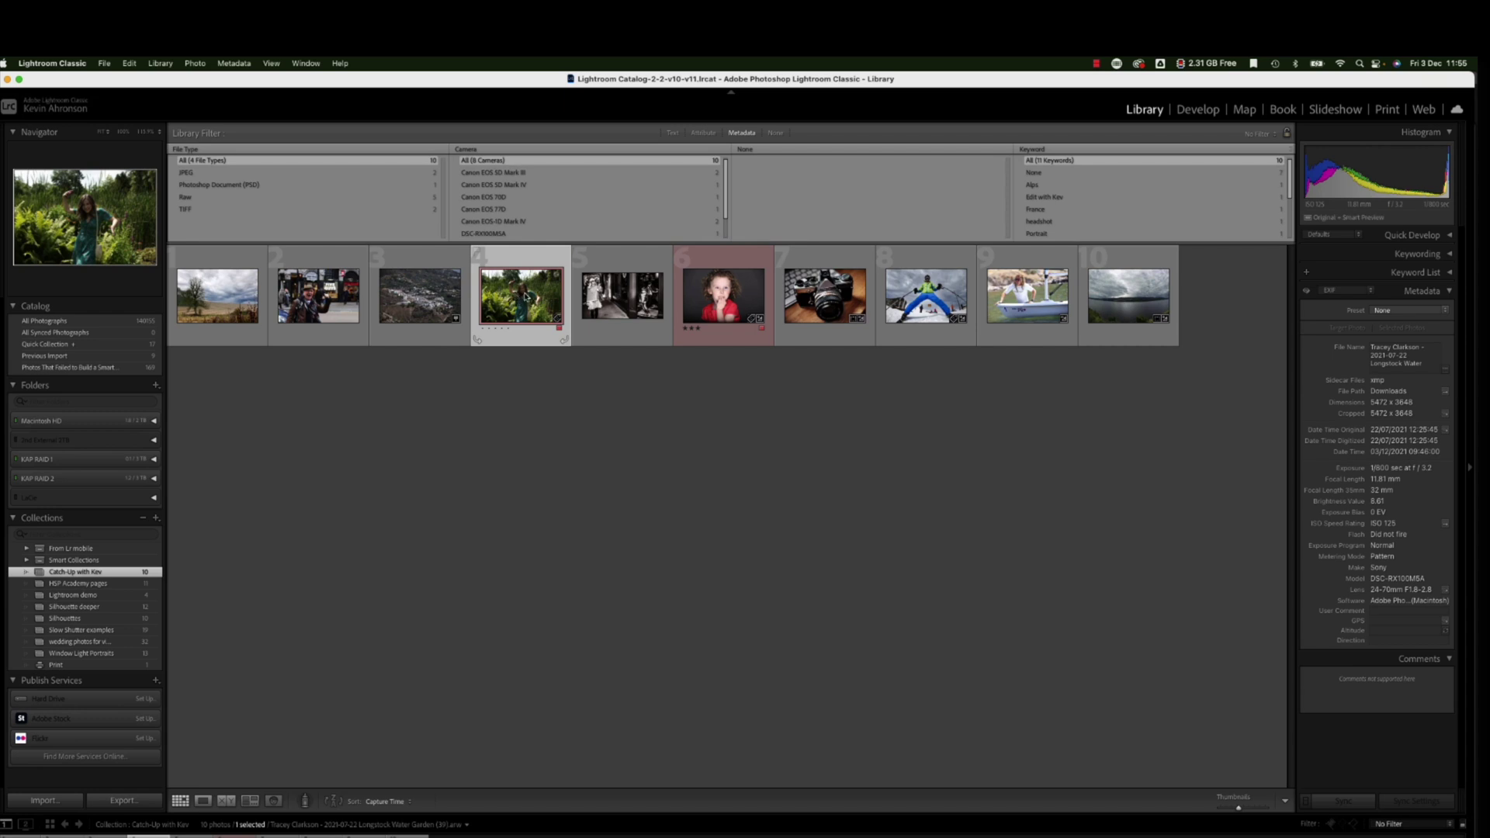
pyautogui.click(635, 304)
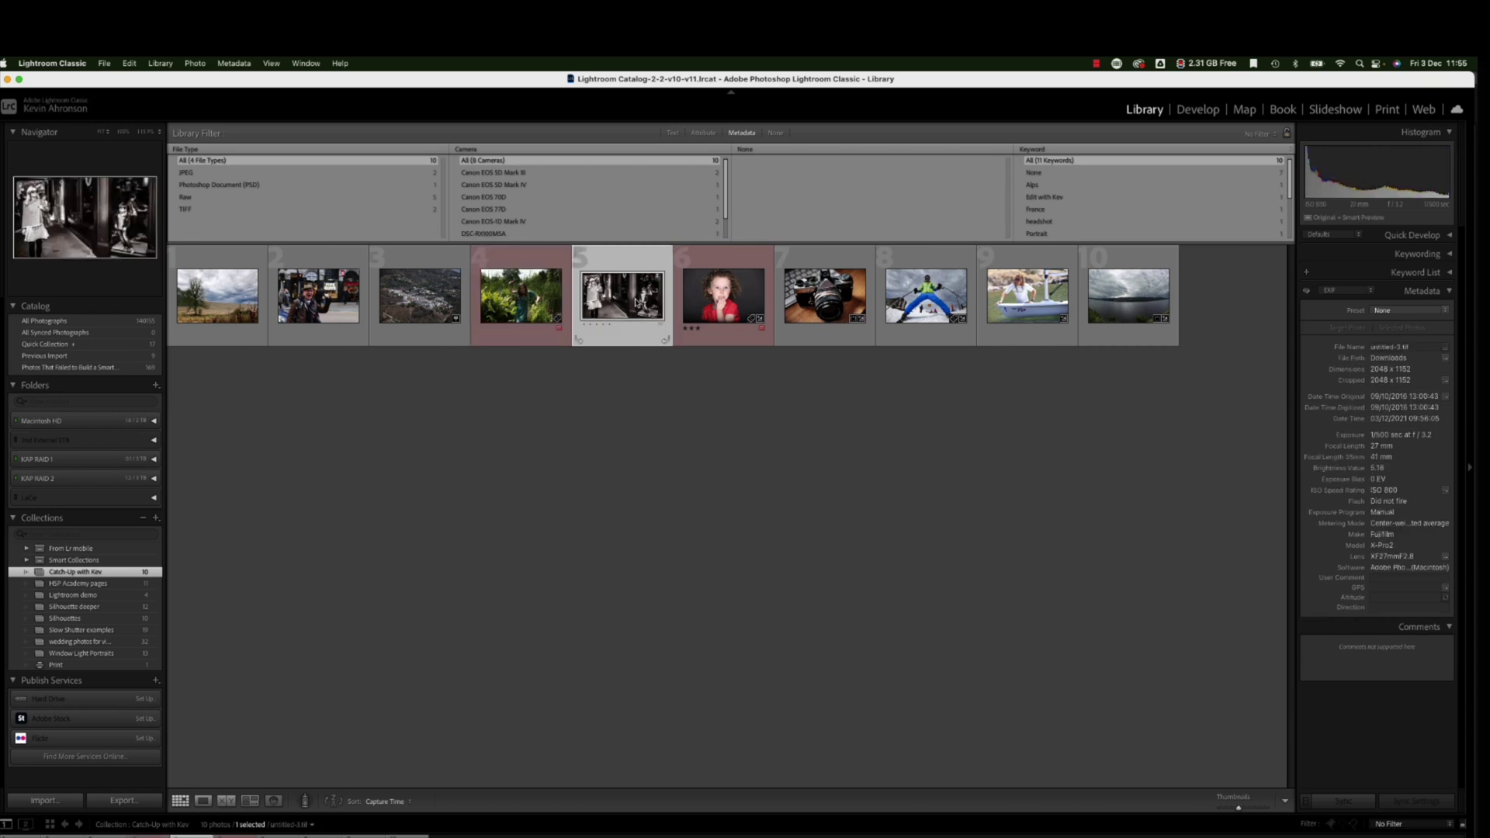
pyautogui.click(693, 309)
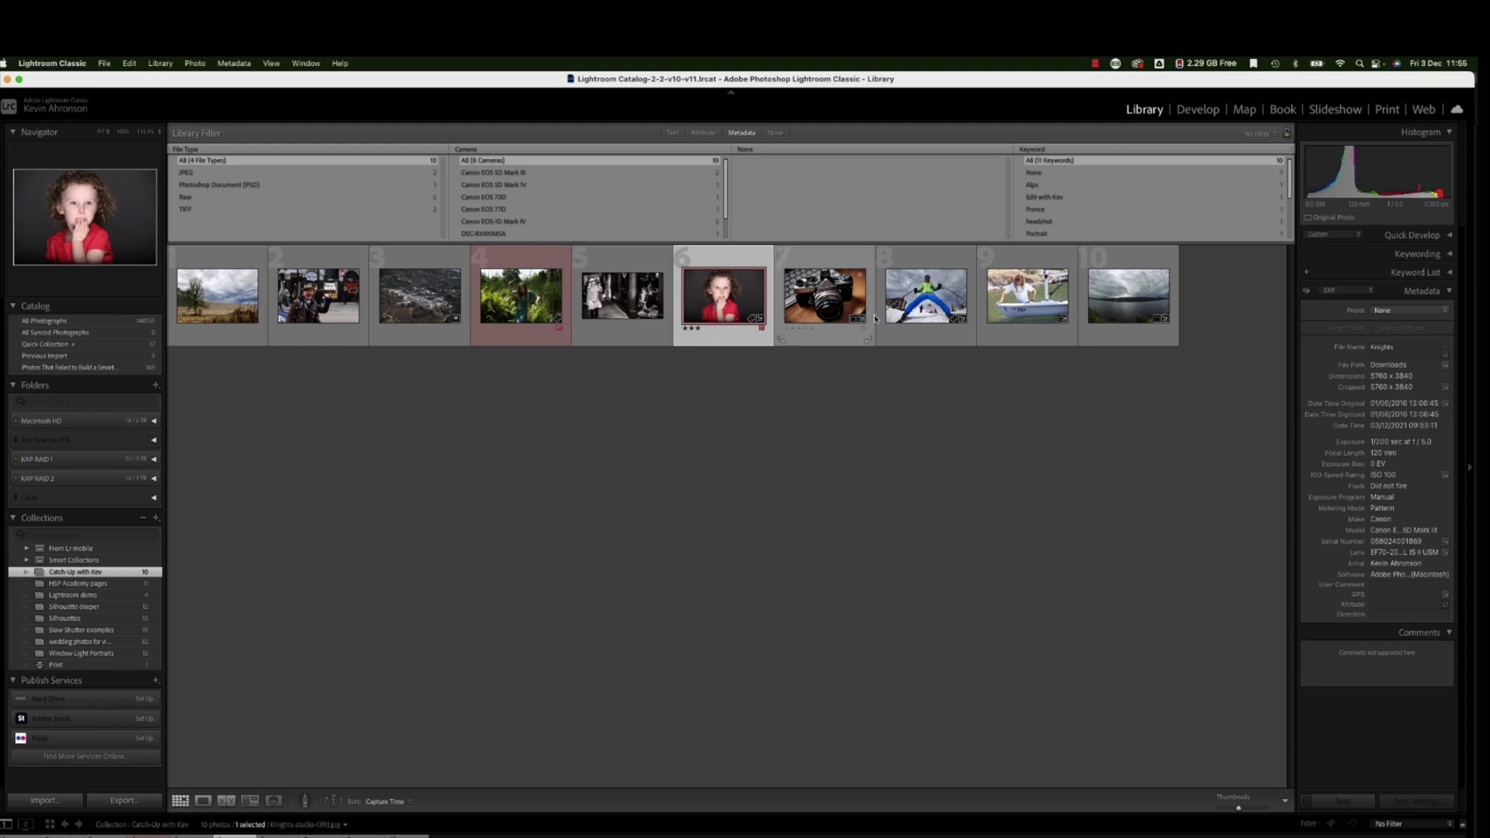
pyautogui.click(819, 299)
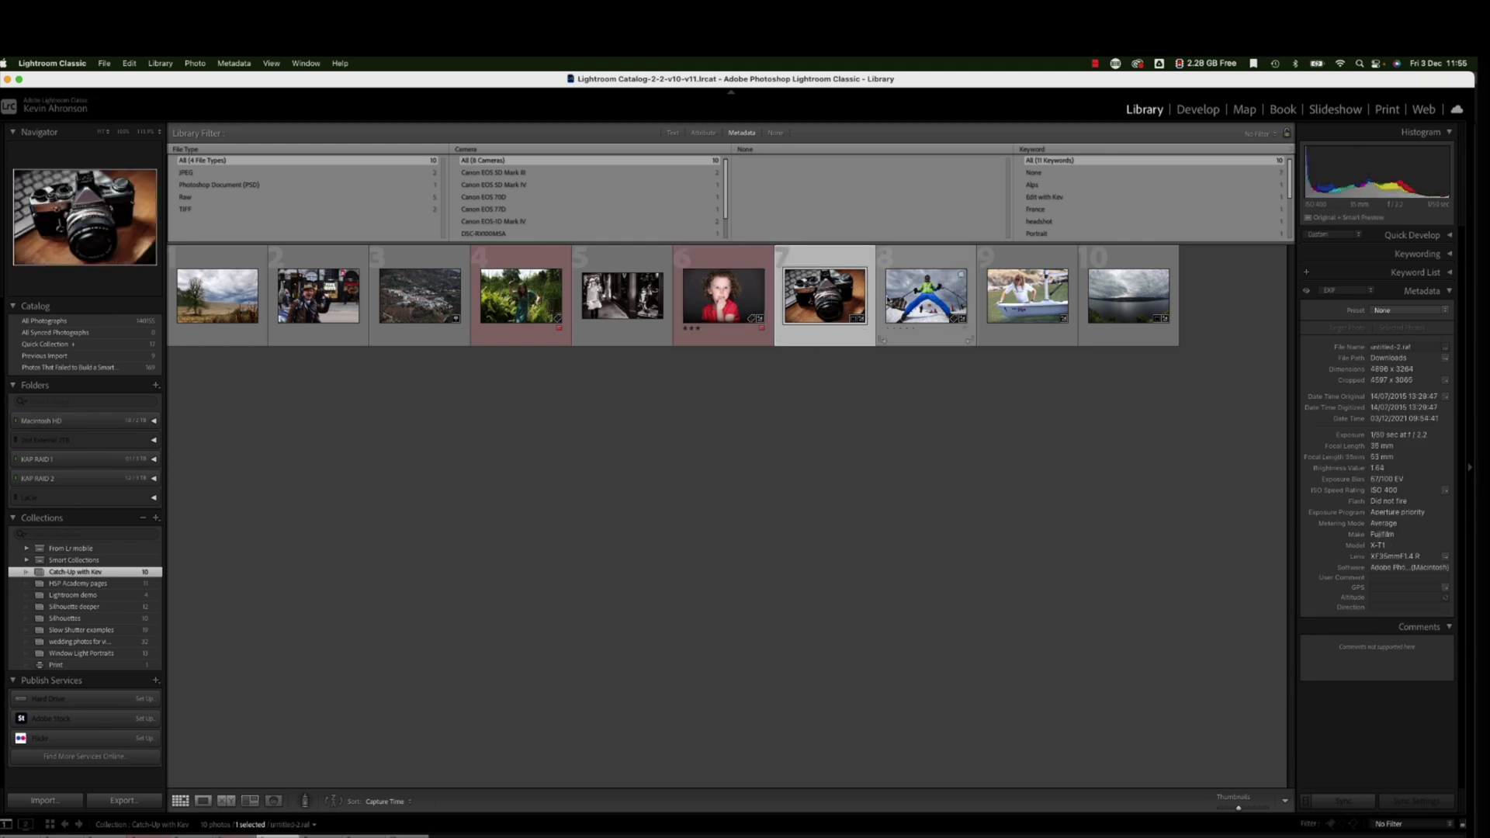
pyautogui.click(889, 298)
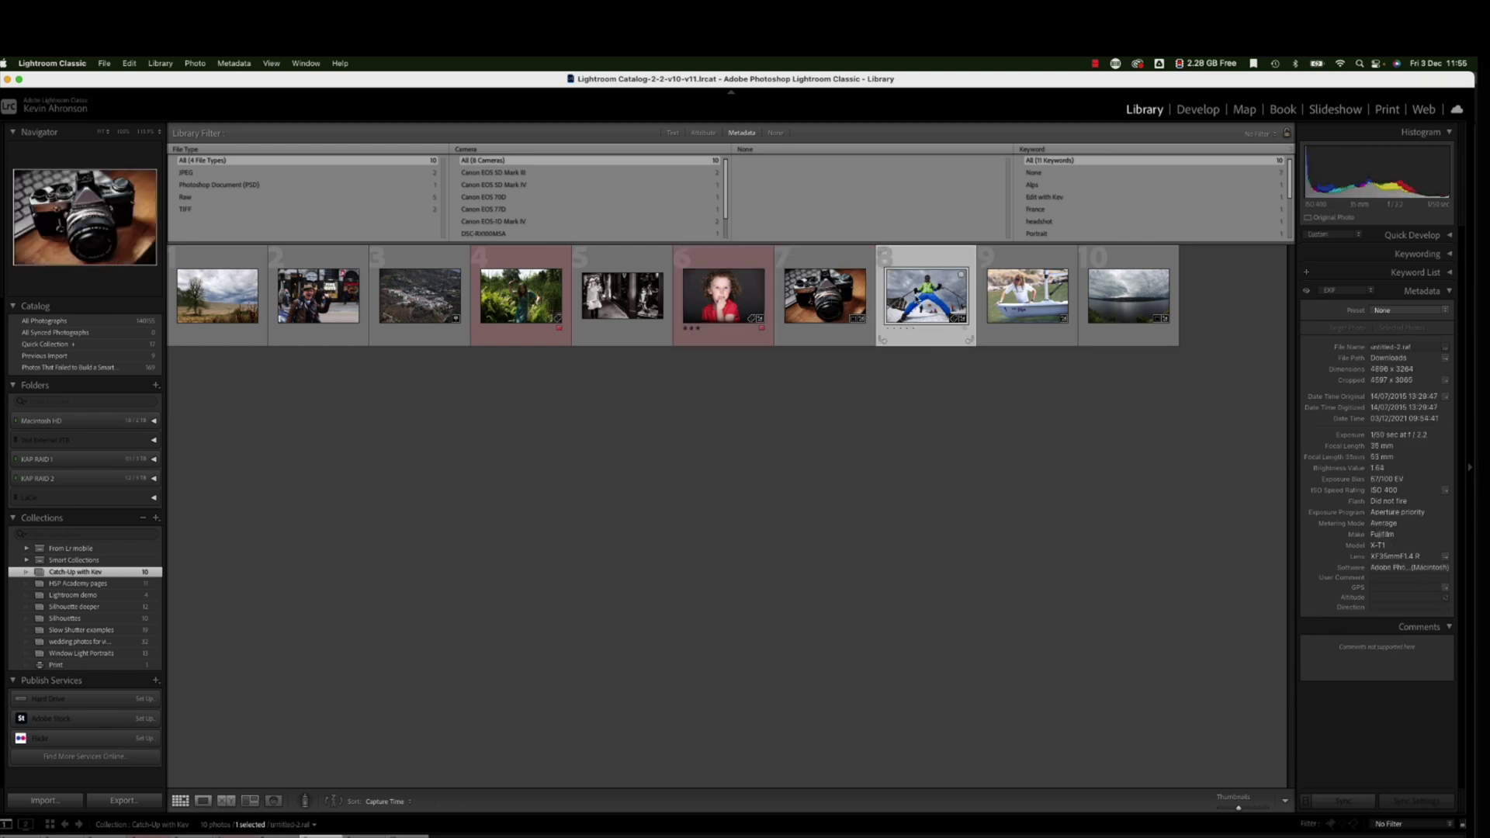
pyautogui.click(1031, 310)
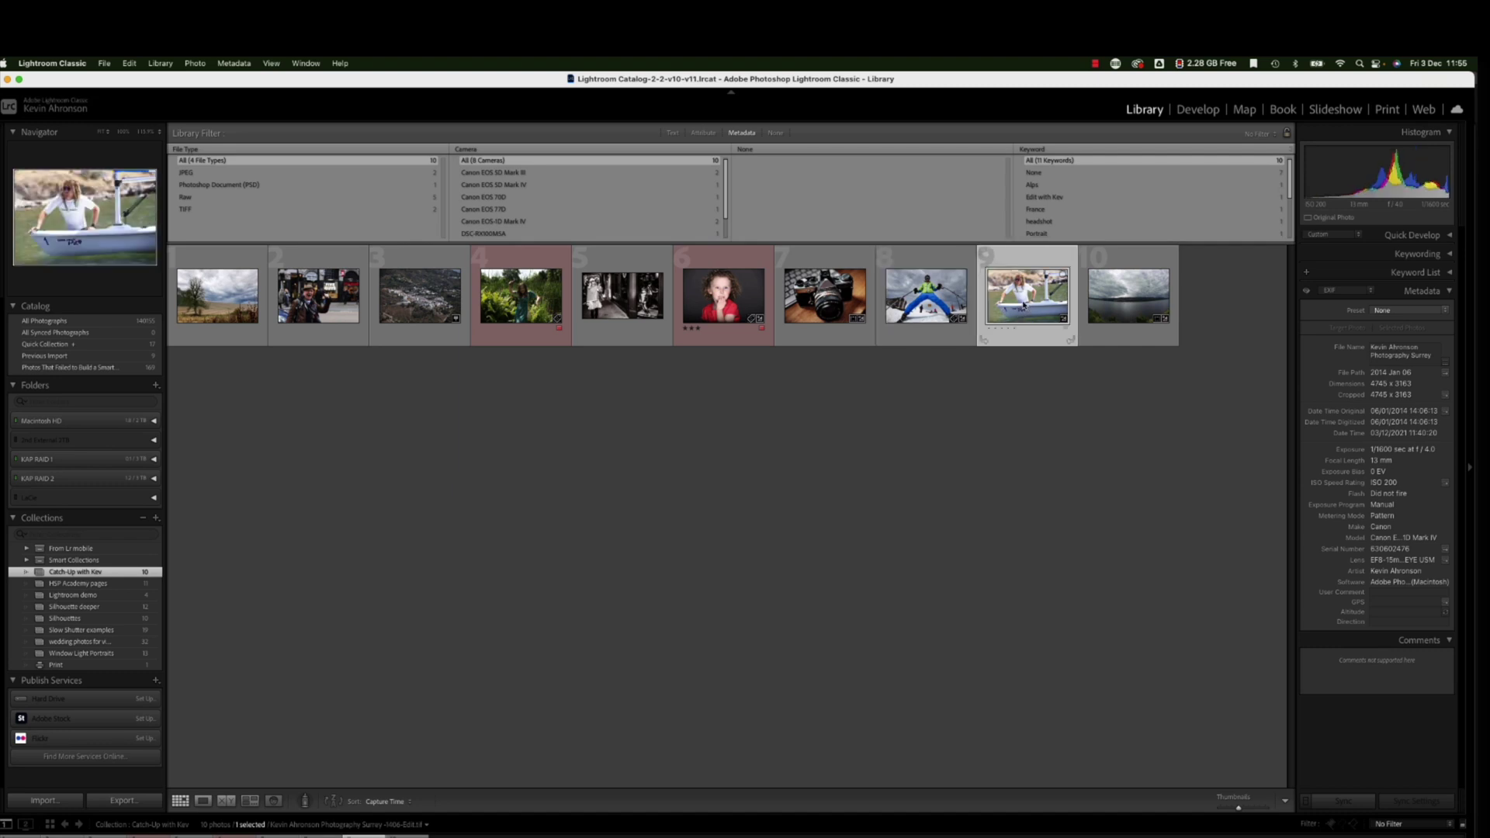
pyautogui.click(1125, 304)
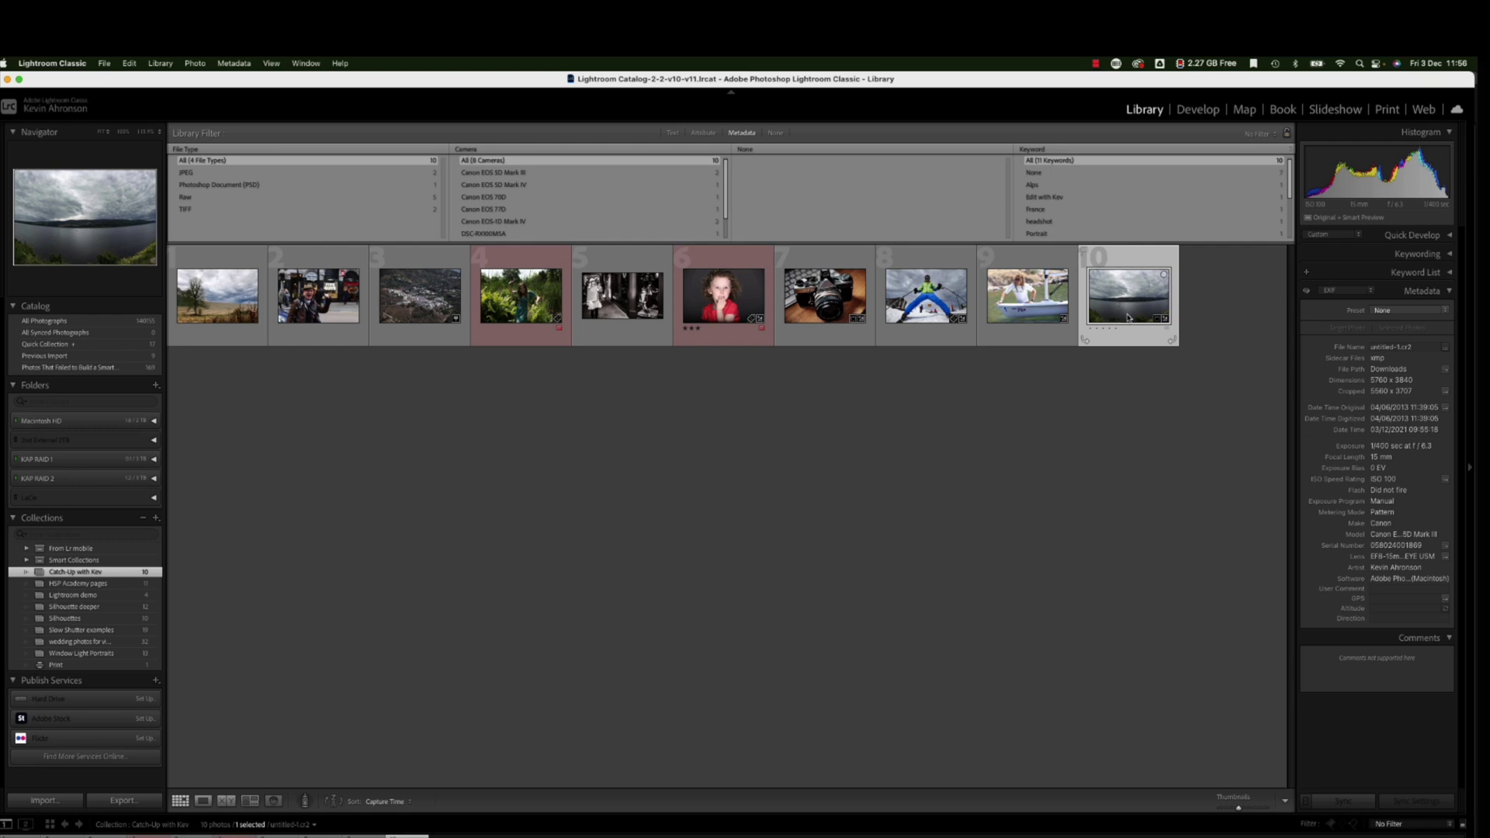
pyautogui.click(1018, 314)
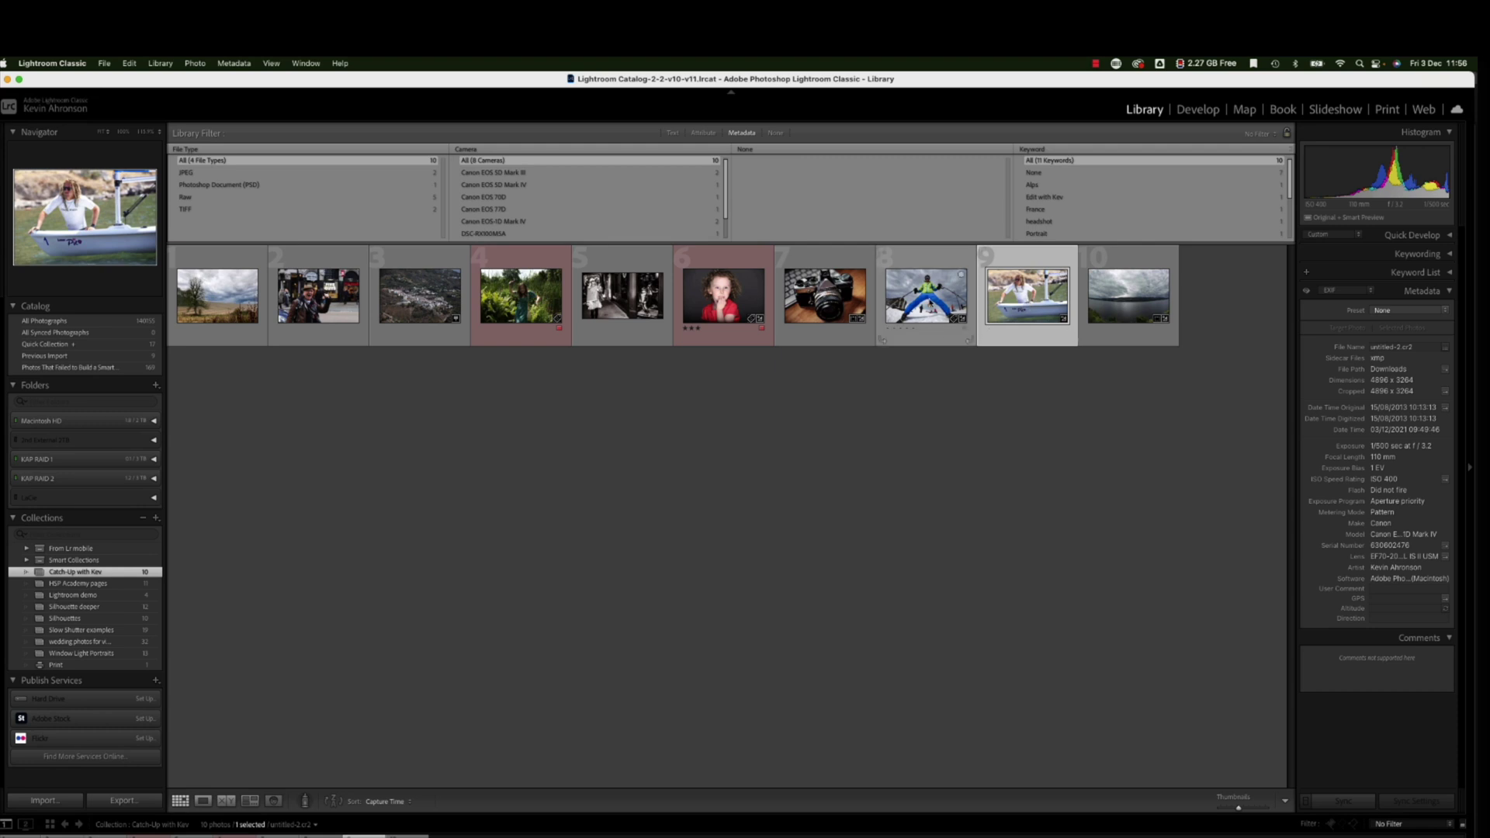
pyautogui.click(920, 309)
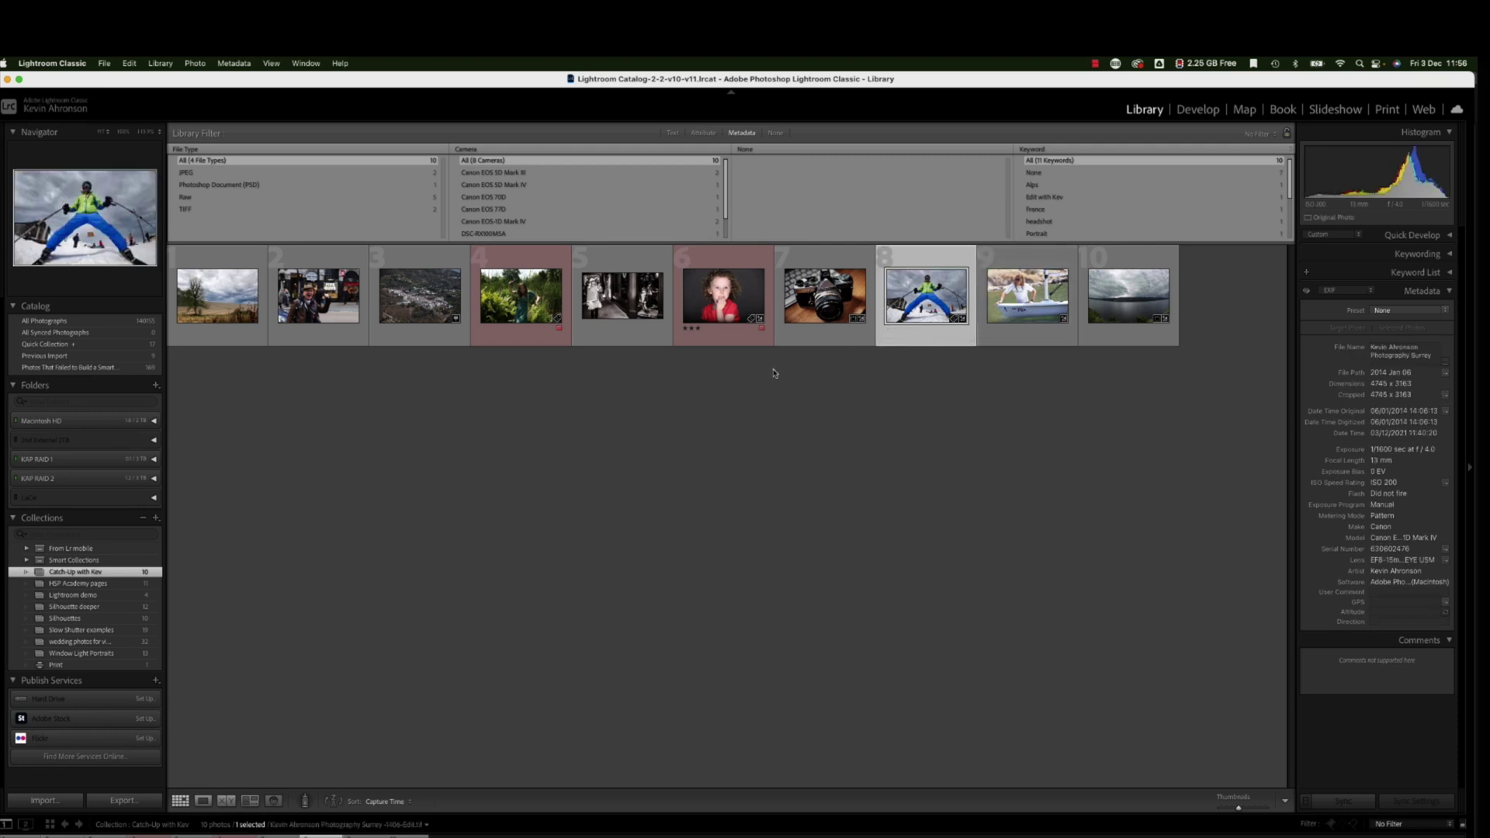
# Hide the metadata filter columns and display them again, leaving the File Type criterion as it is.
pyautogui.click(186, 149)
pyautogui.click(749, 136)
pyautogui.click(739, 134)
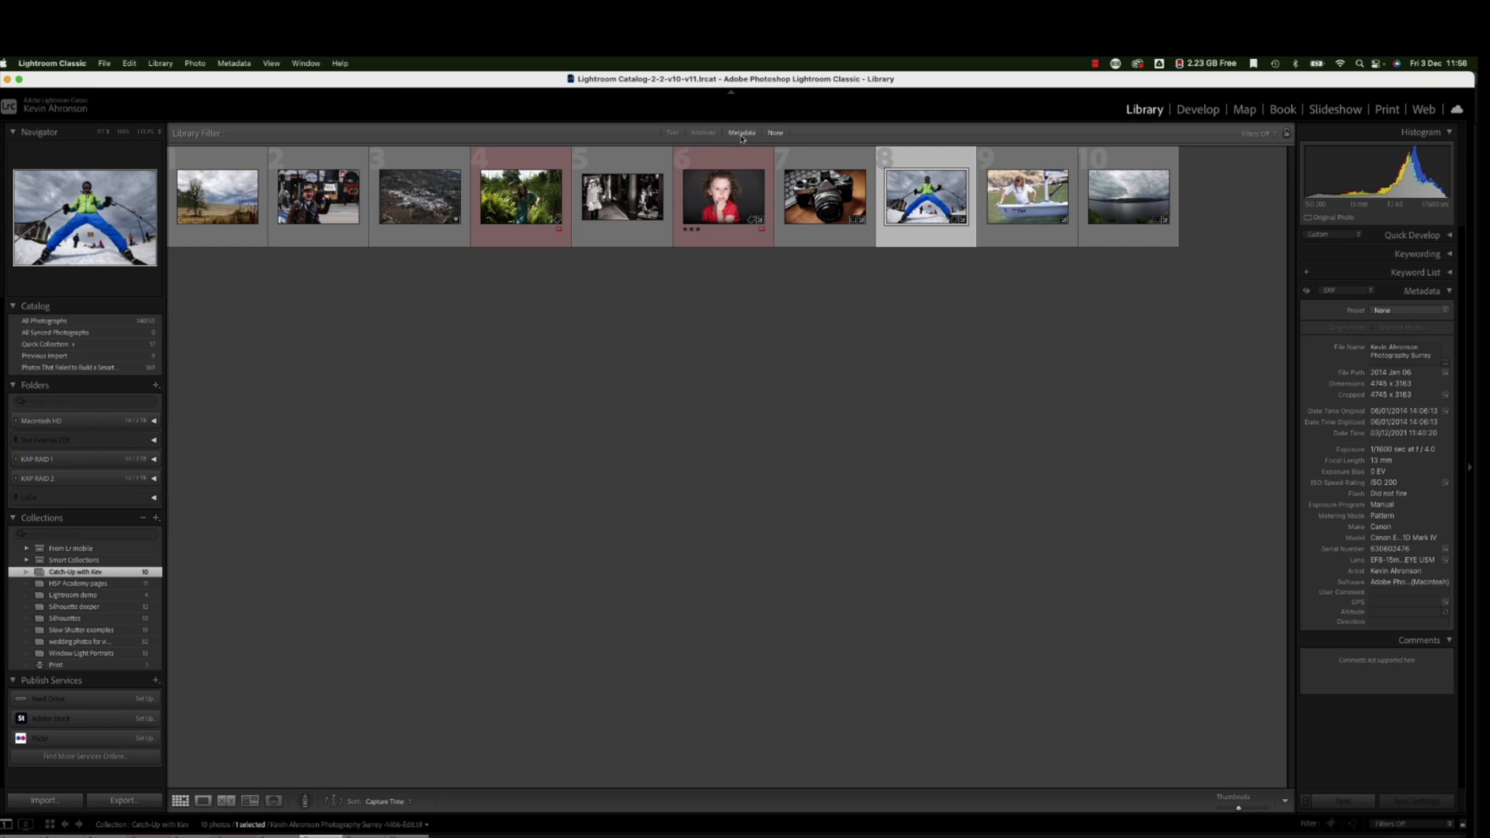
pyautogui.click(736, 135)
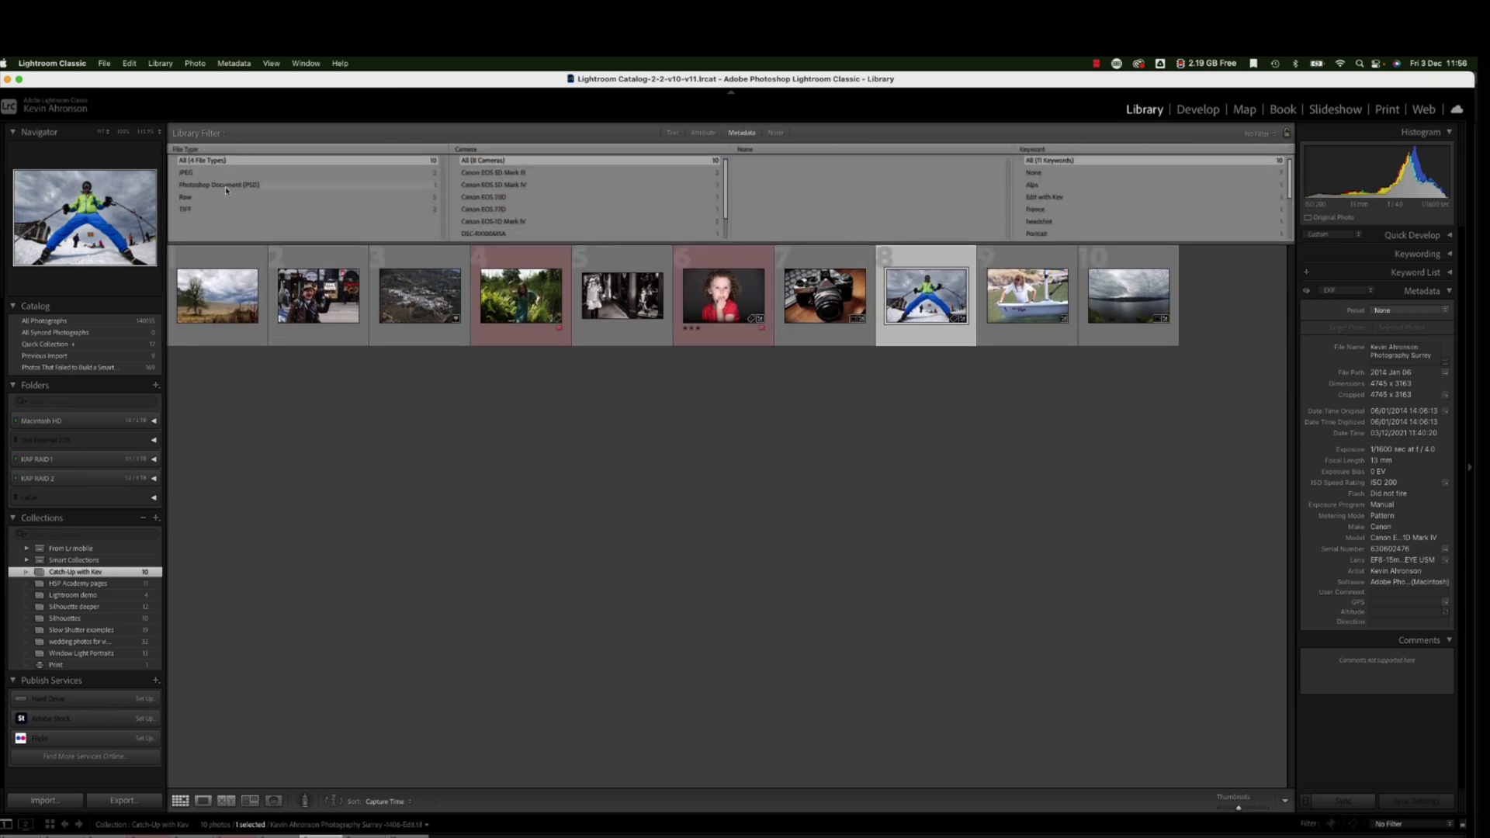
pyautogui.click(201, 153)
pyautogui.click(442, 113)
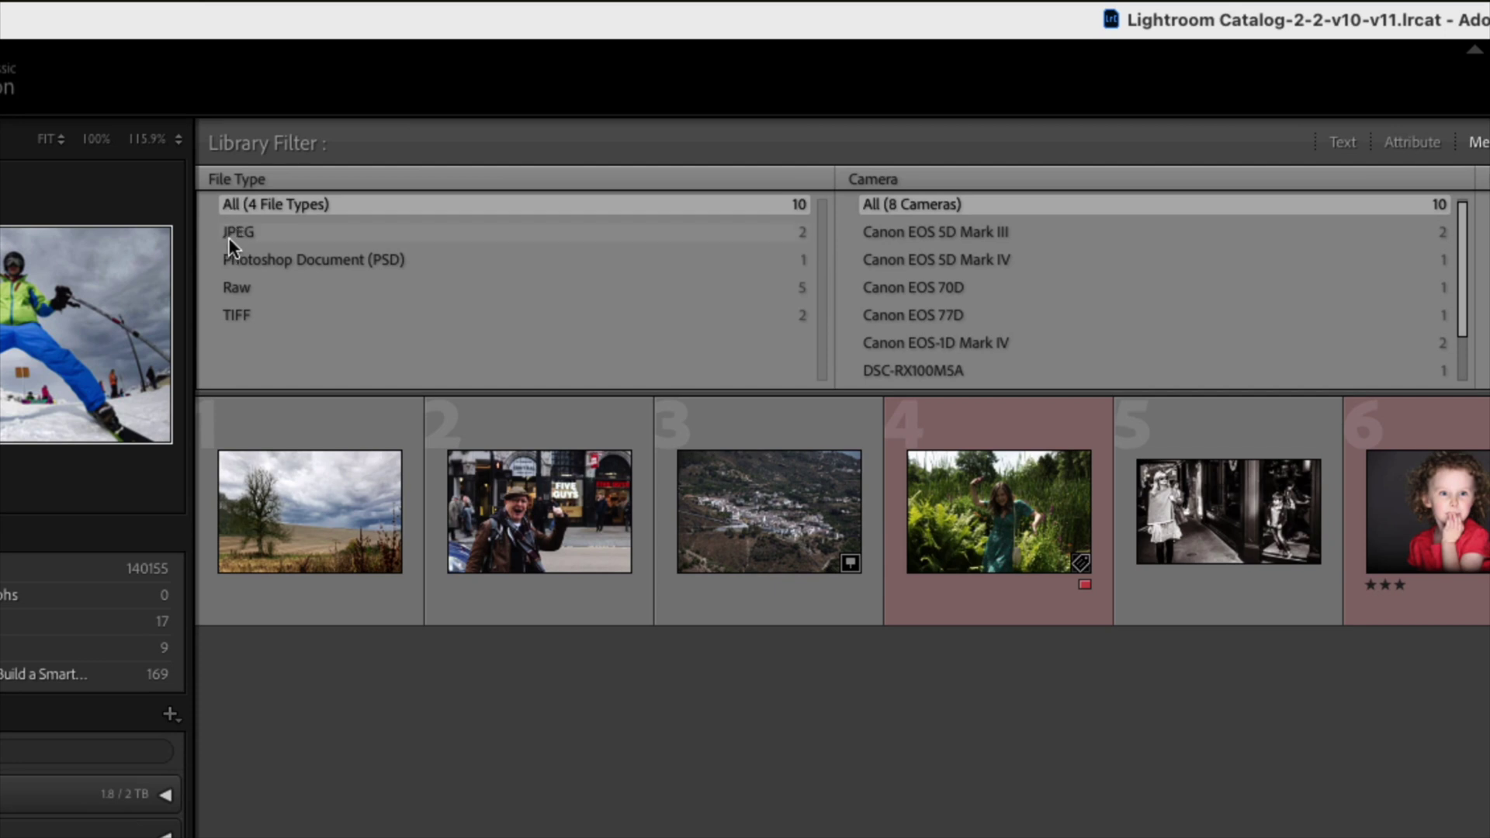
# Filter the collection by file type, going through JPEG, Photoshop Document (PSD), Raw and TIFF in turn.
pyautogui.click(237, 233)
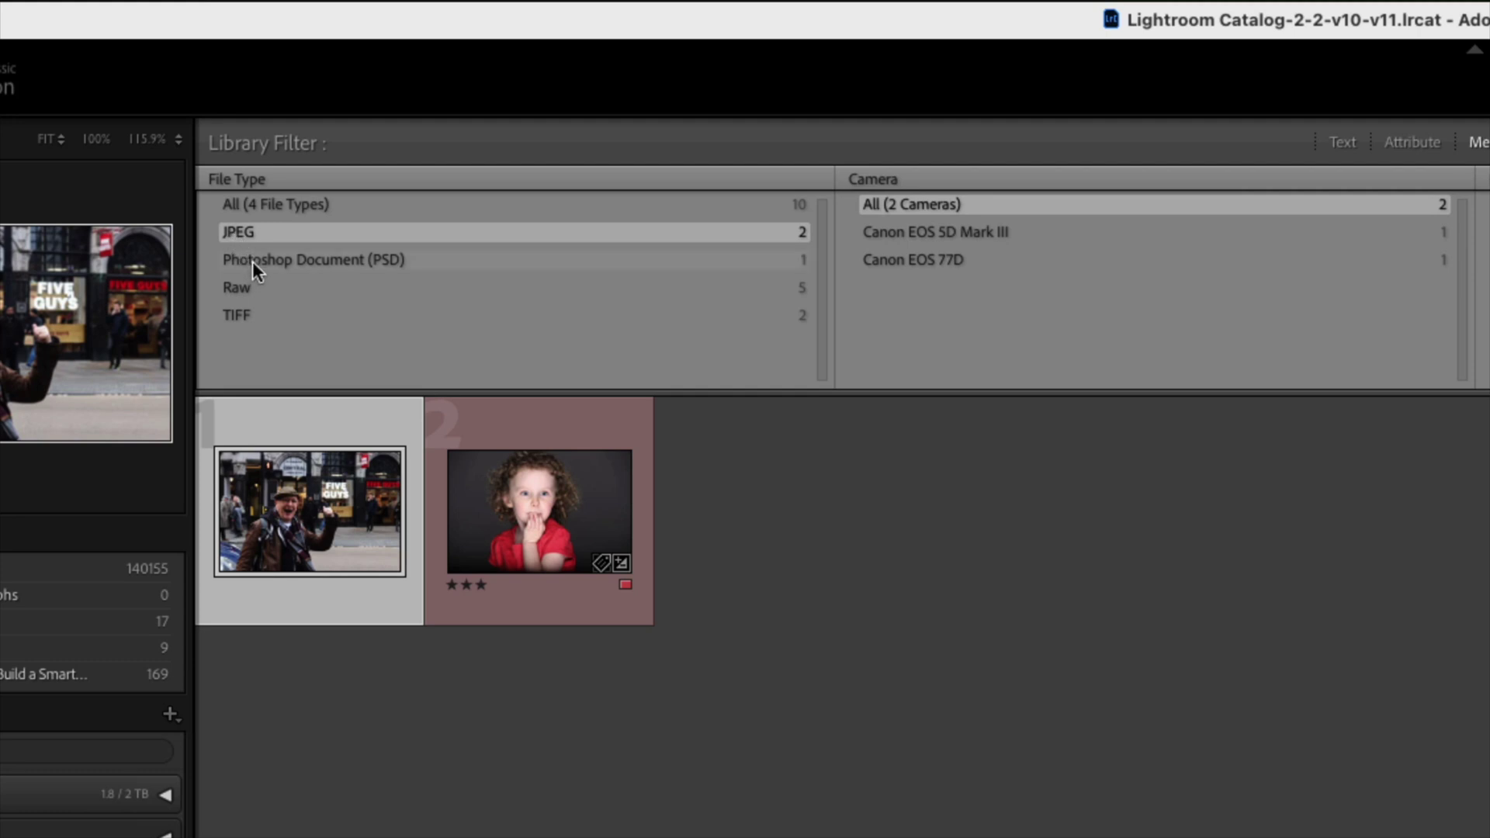
pyautogui.click(253, 261)
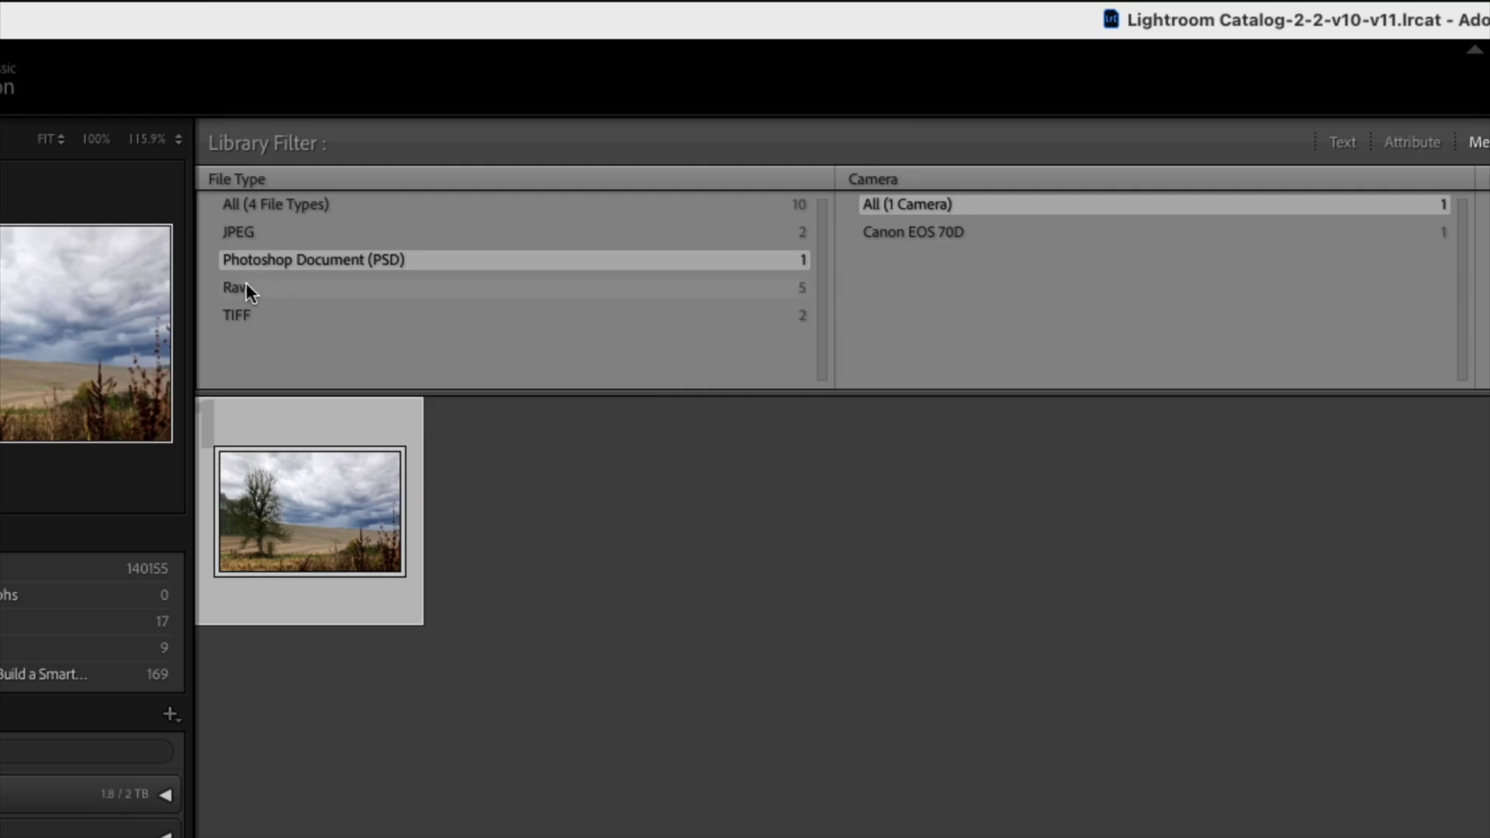
pyautogui.click(237, 289)
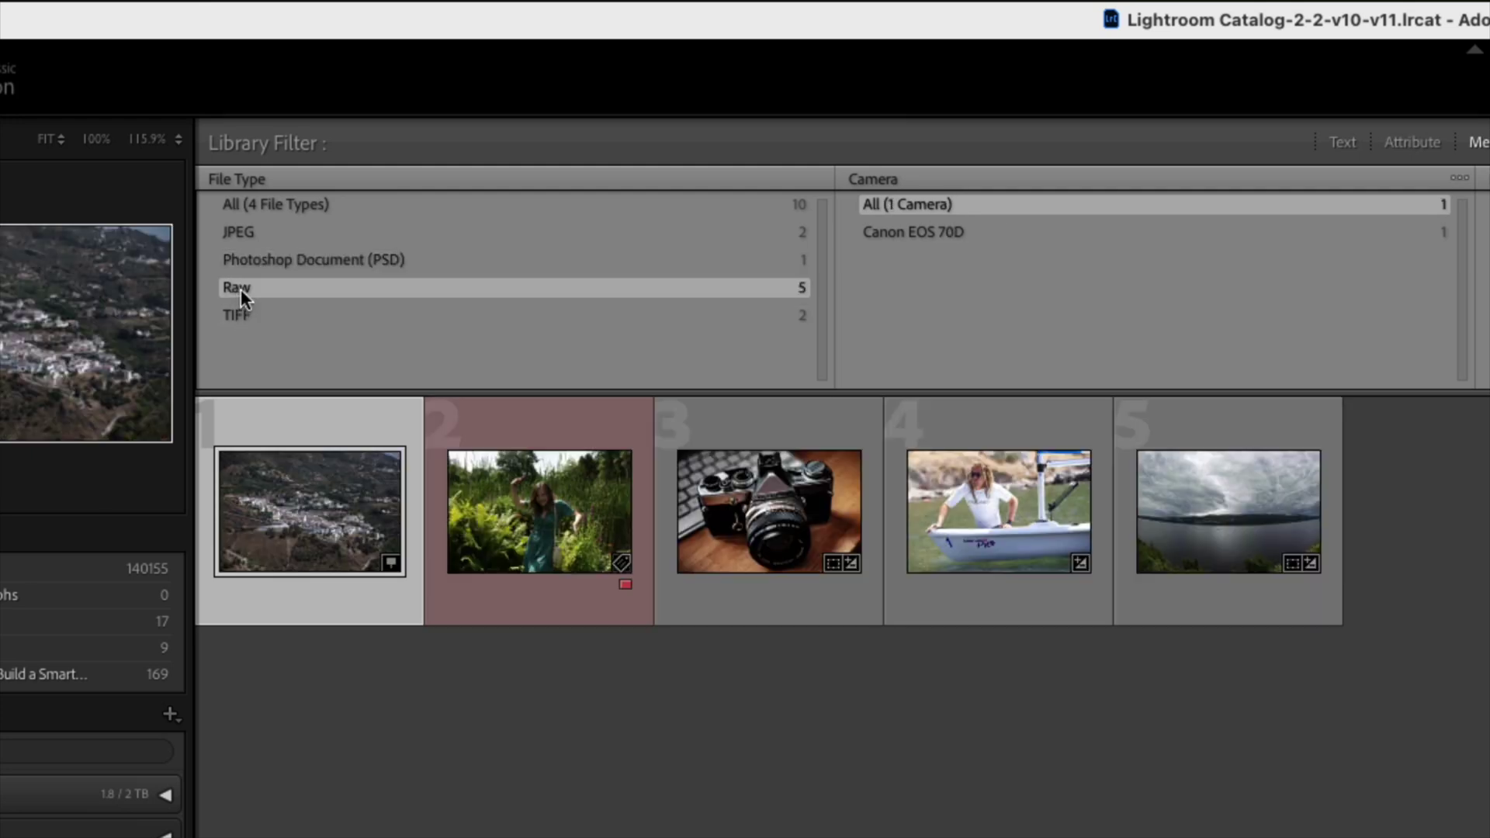
pyautogui.click(237, 314)
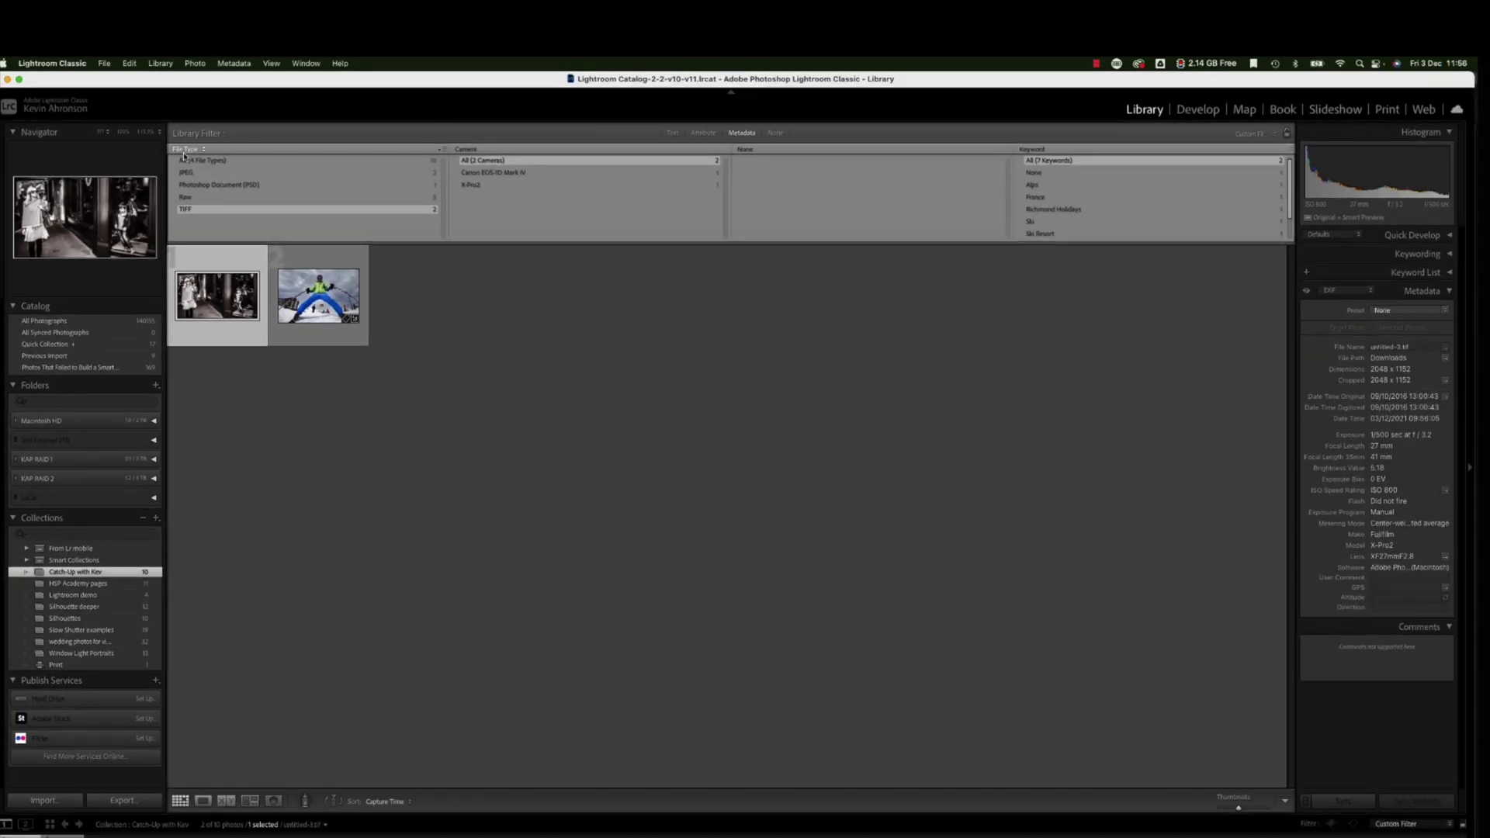
# Look through the other criteria available for the File Type column, and reset the filter to all file types.
pyautogui.click(238, 180)
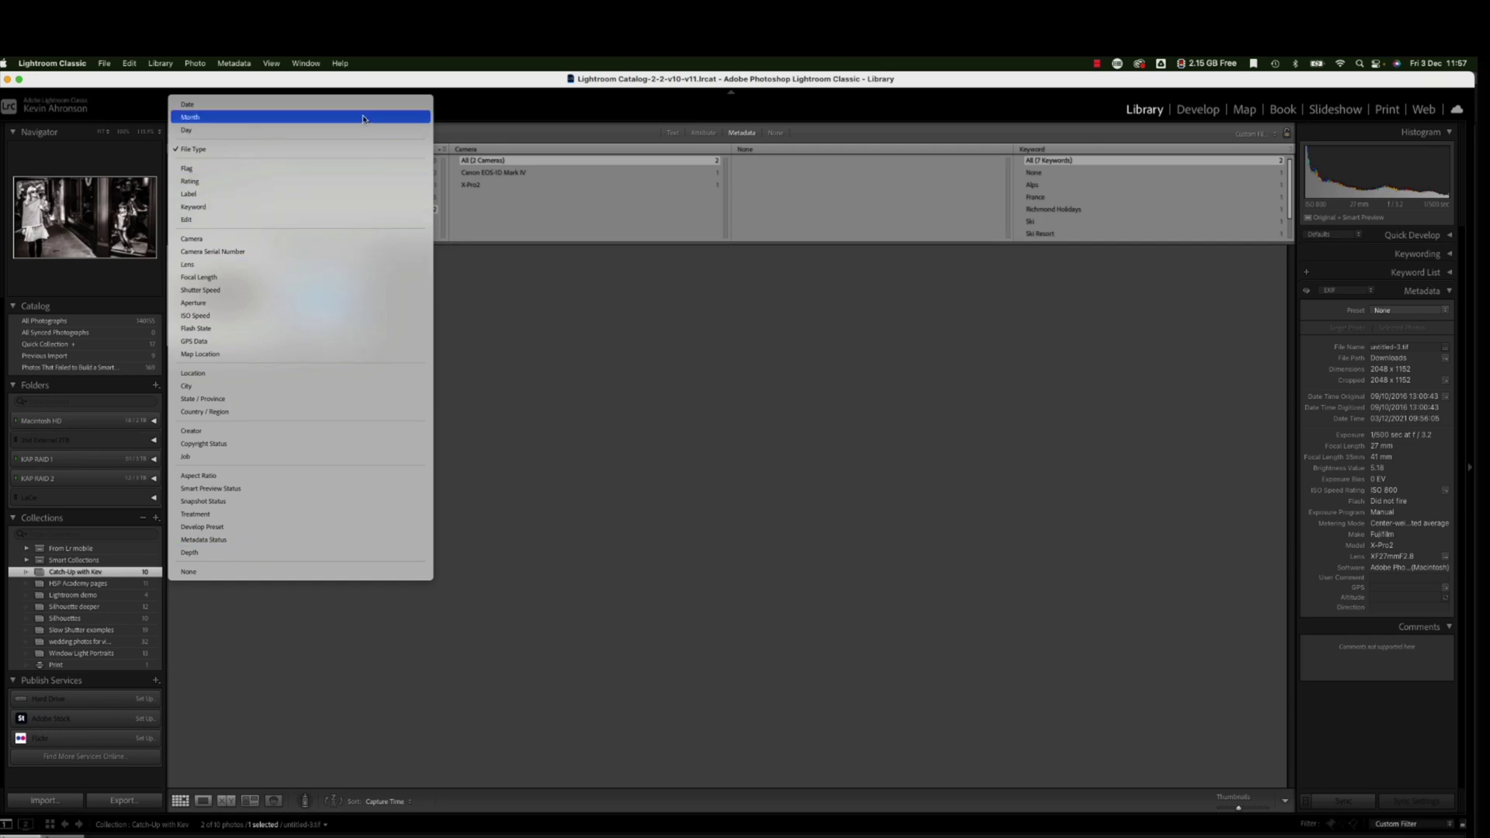
pyautogui.click(495, 133)
pyautogui.click(197, 161)
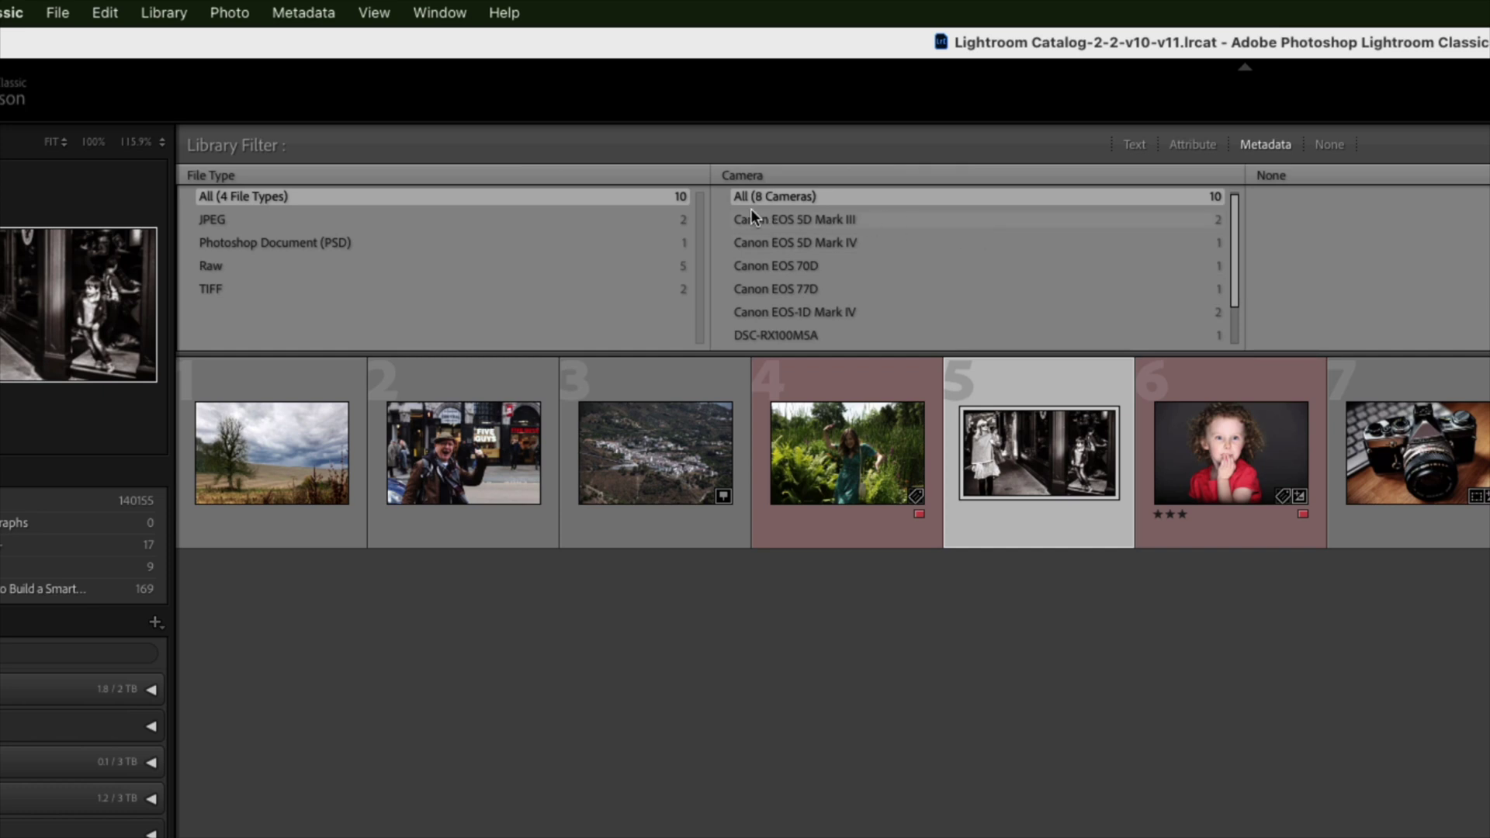
# Filter the collection by each camera in turn, from Canon EOS 5D Mark III through DSC-RX100M5A and X-Pro2 to X-T1.
pyautogui.click(792, 221)
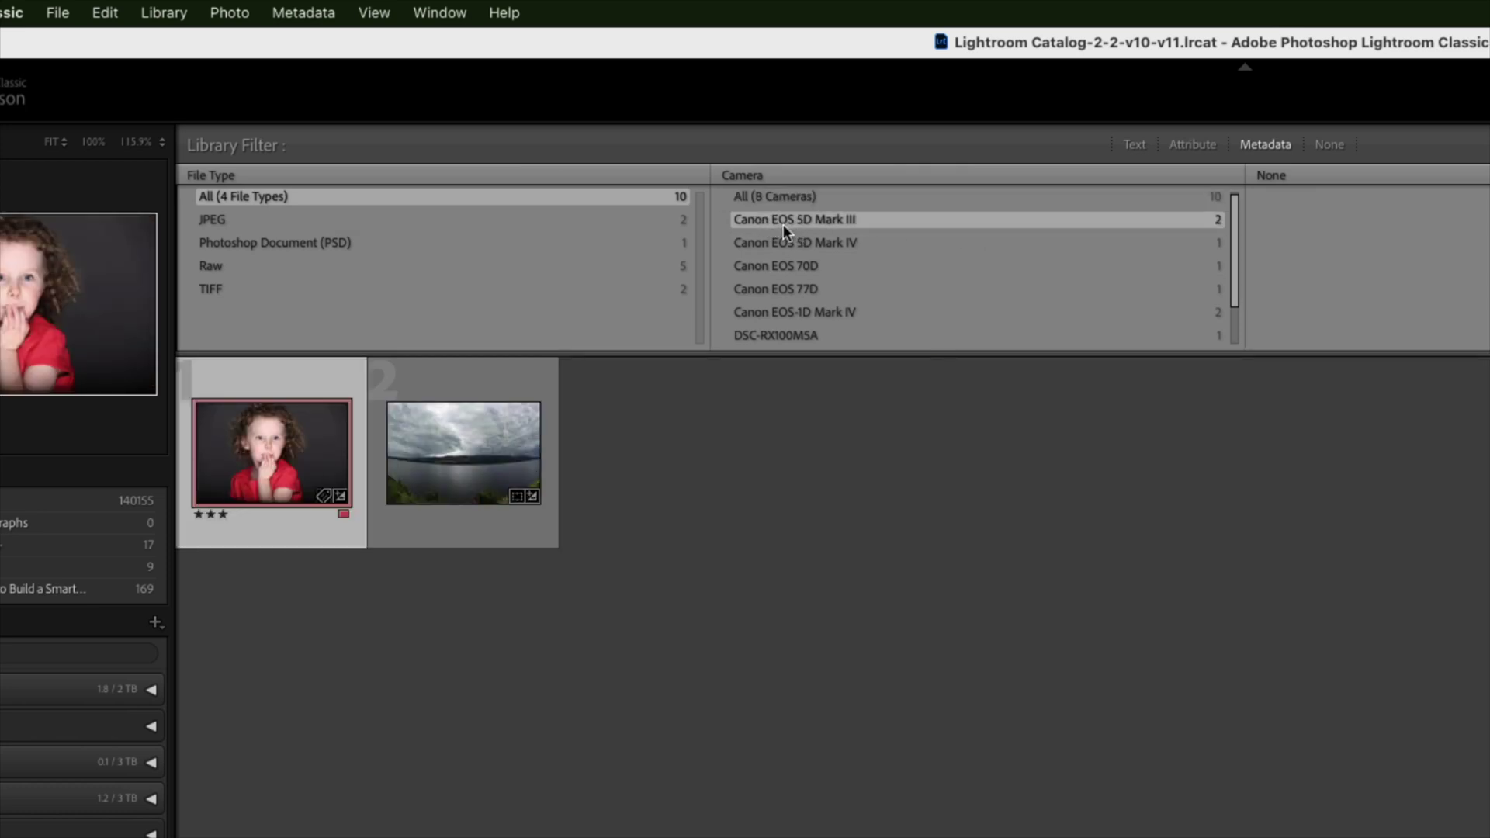
pyautogui.click(779, 243)
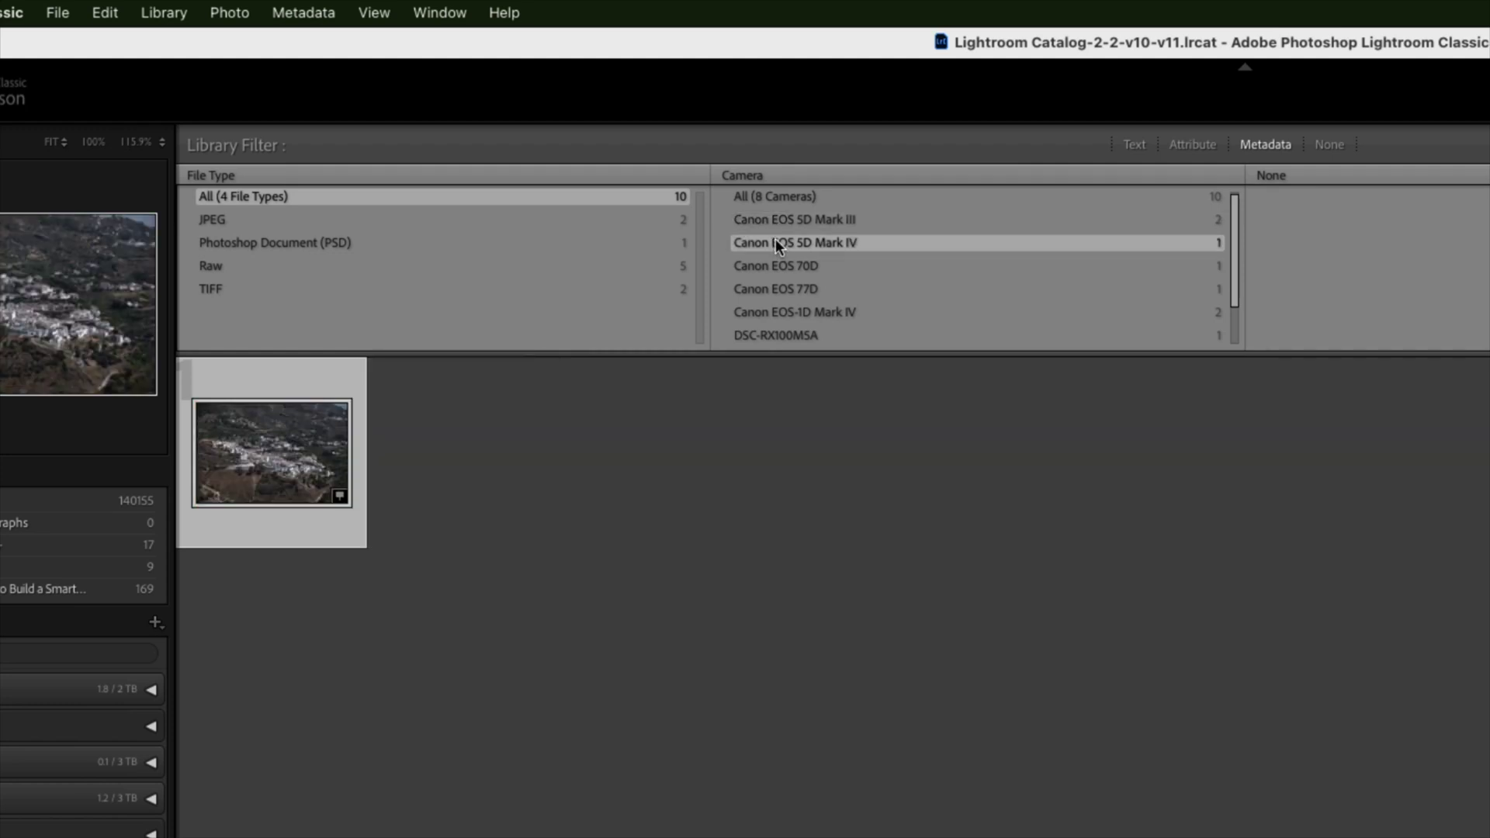
pyautogui.click(771, 269)
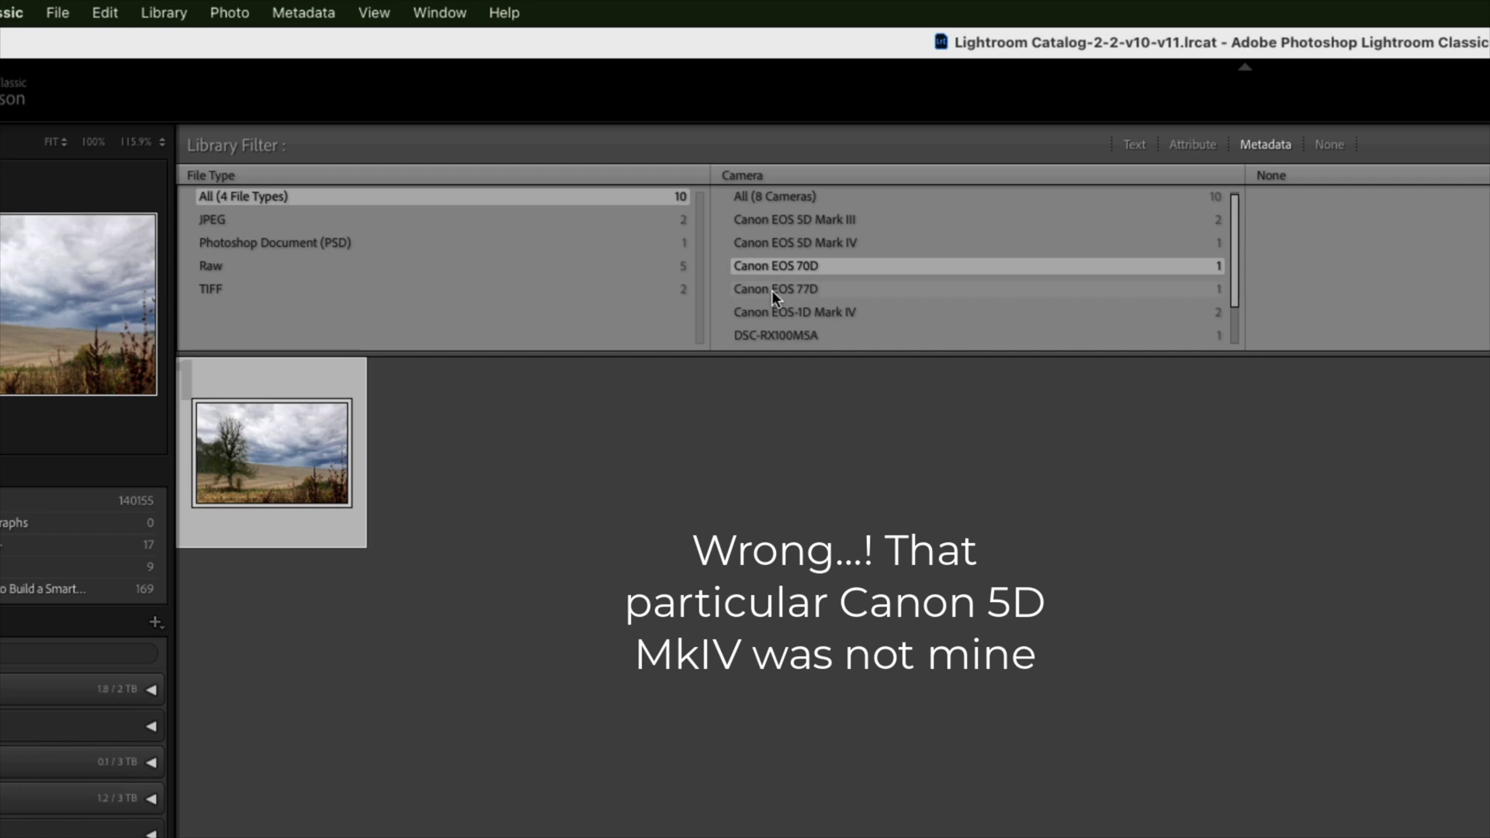
pyautogui.click(772, 290)
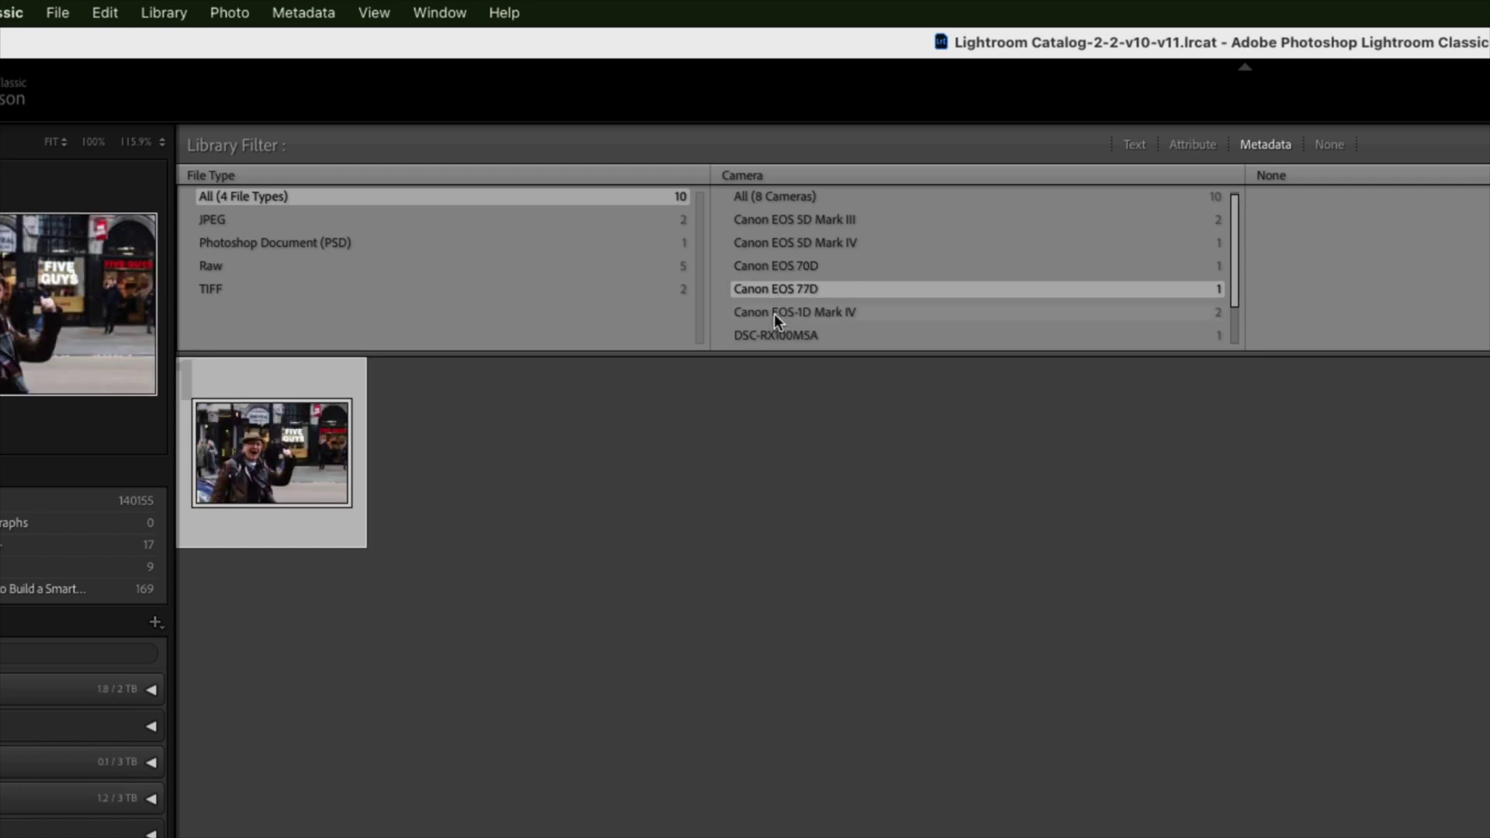
pyautogui.click(773, 313)
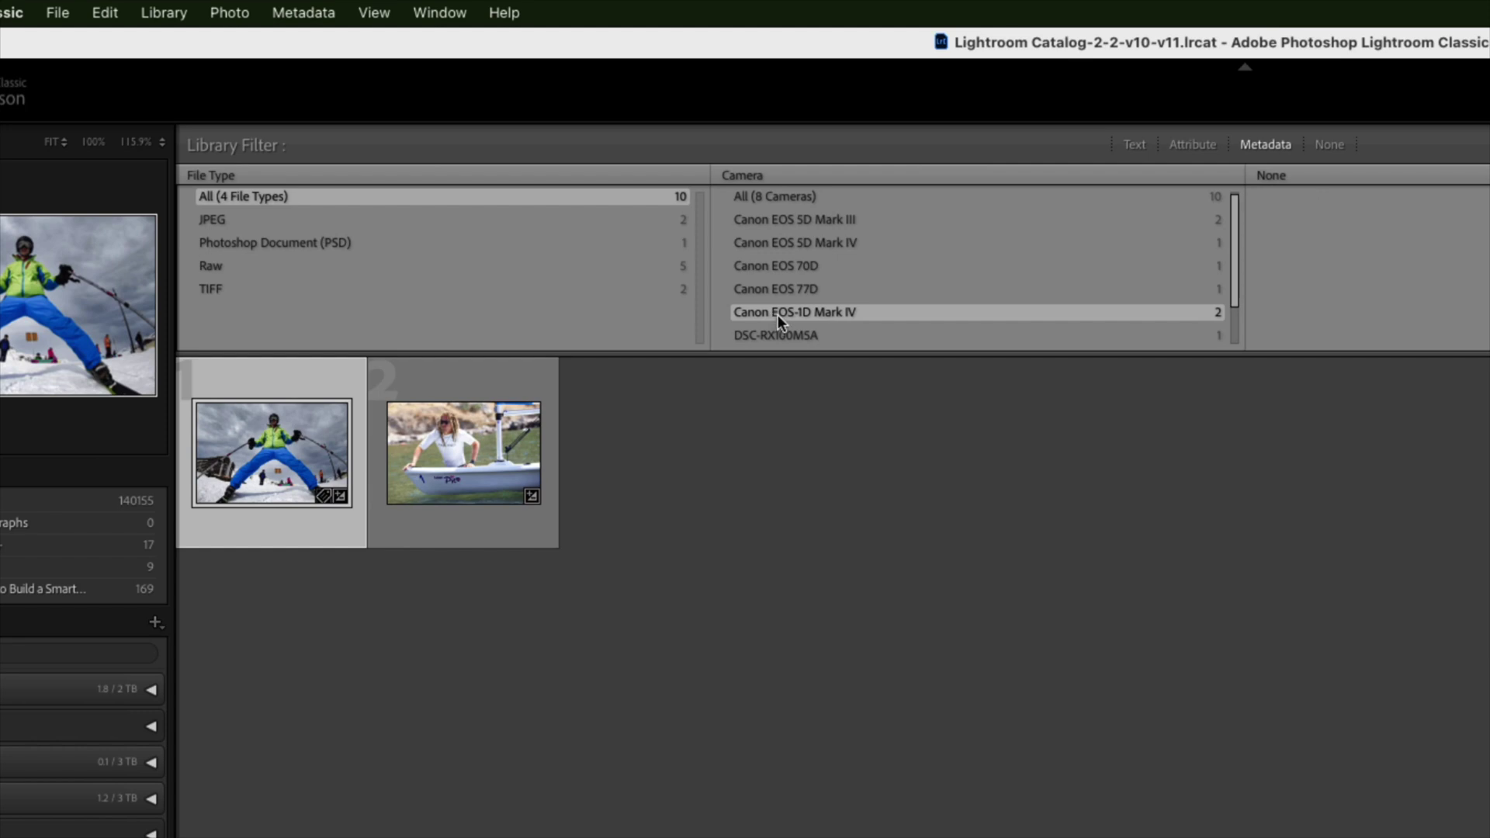
pyautogui.click(783, 335)
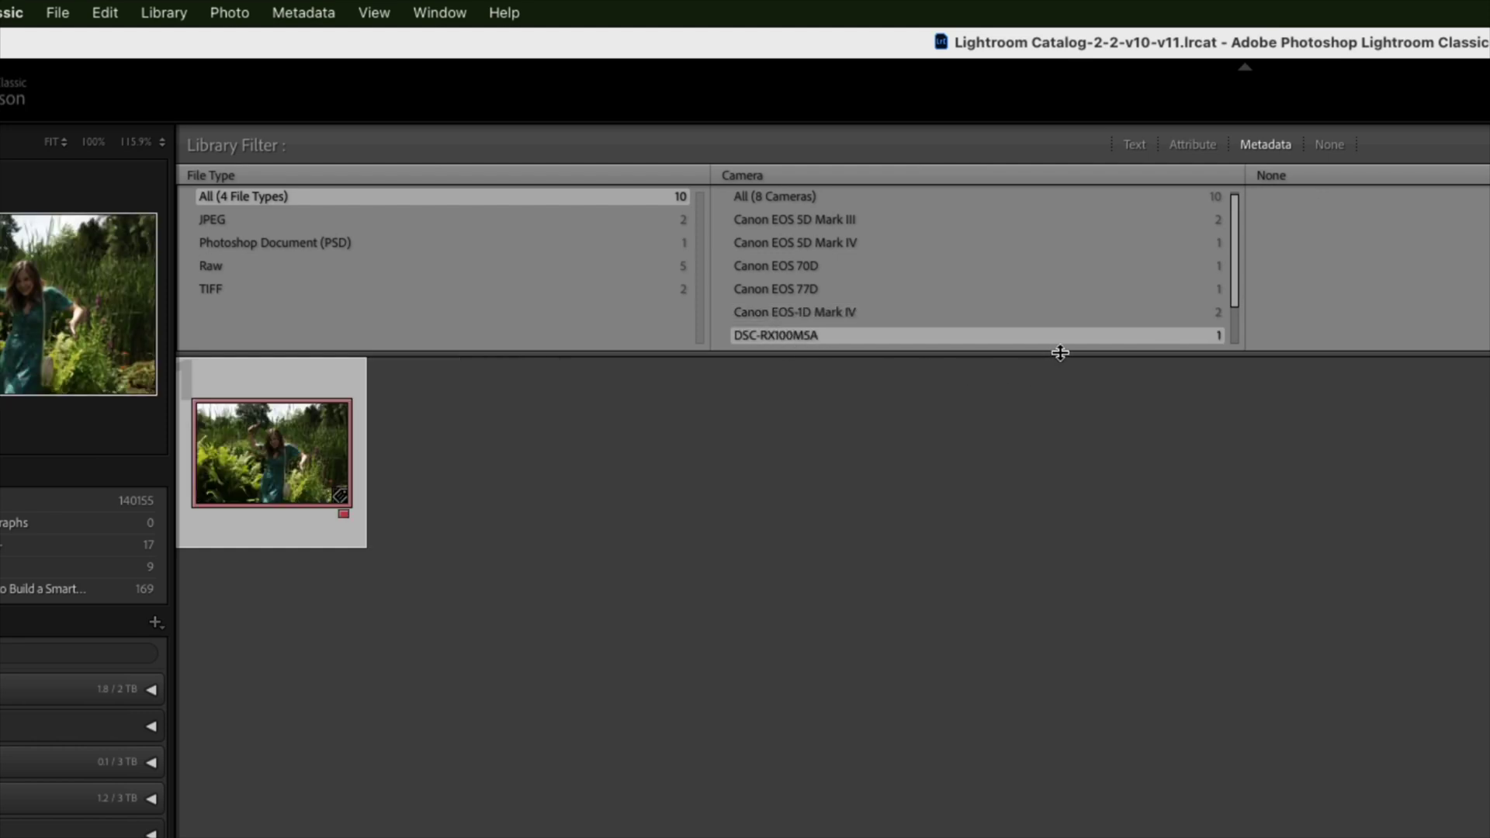
pyautogui.moveTo(1233, 298); pyautogui.dragTo(1240, 360)
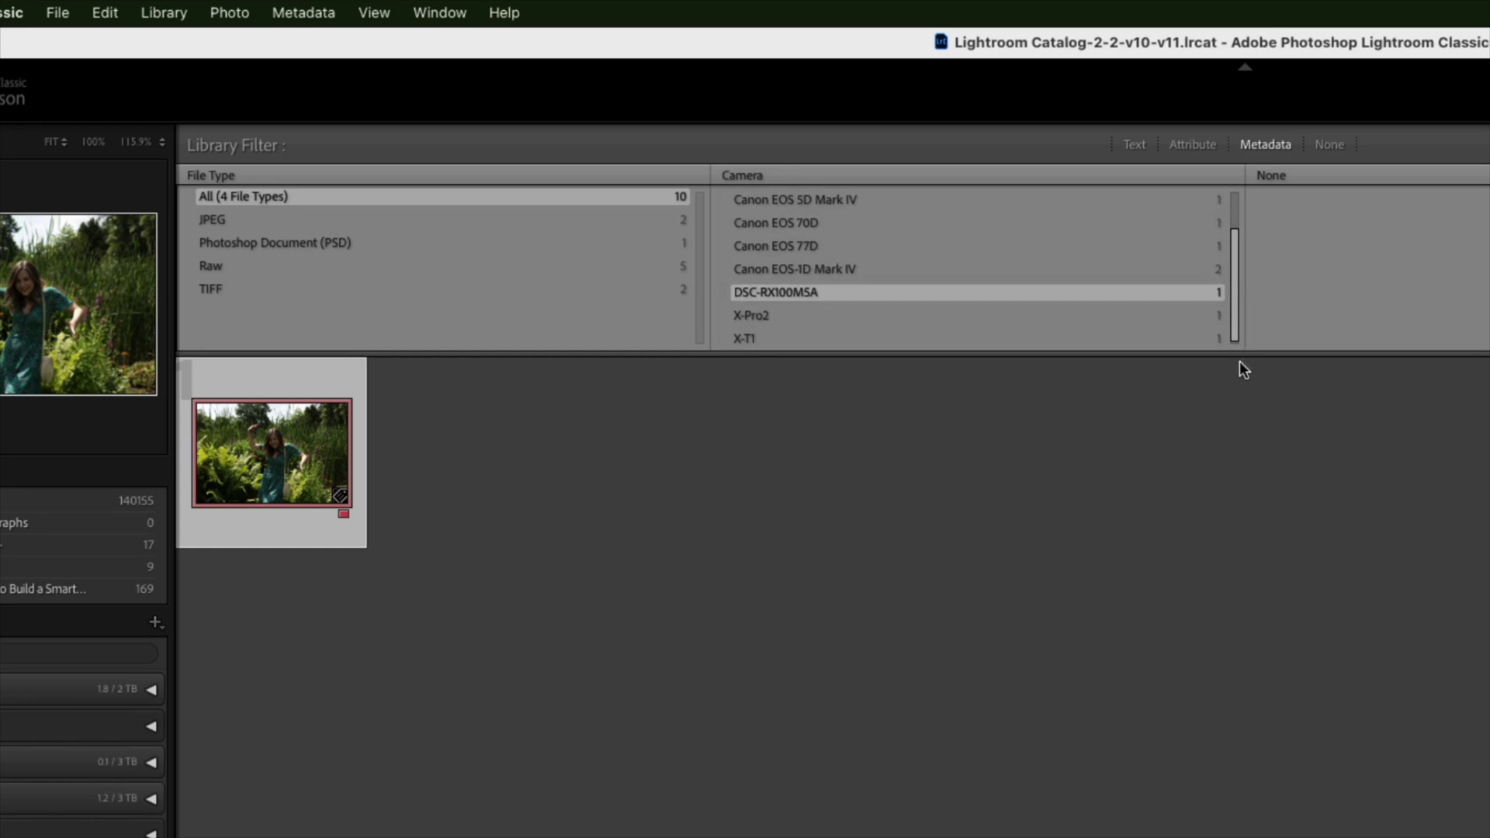
pyautogui.click(752, 315)
pyautogui.click(753, 341)
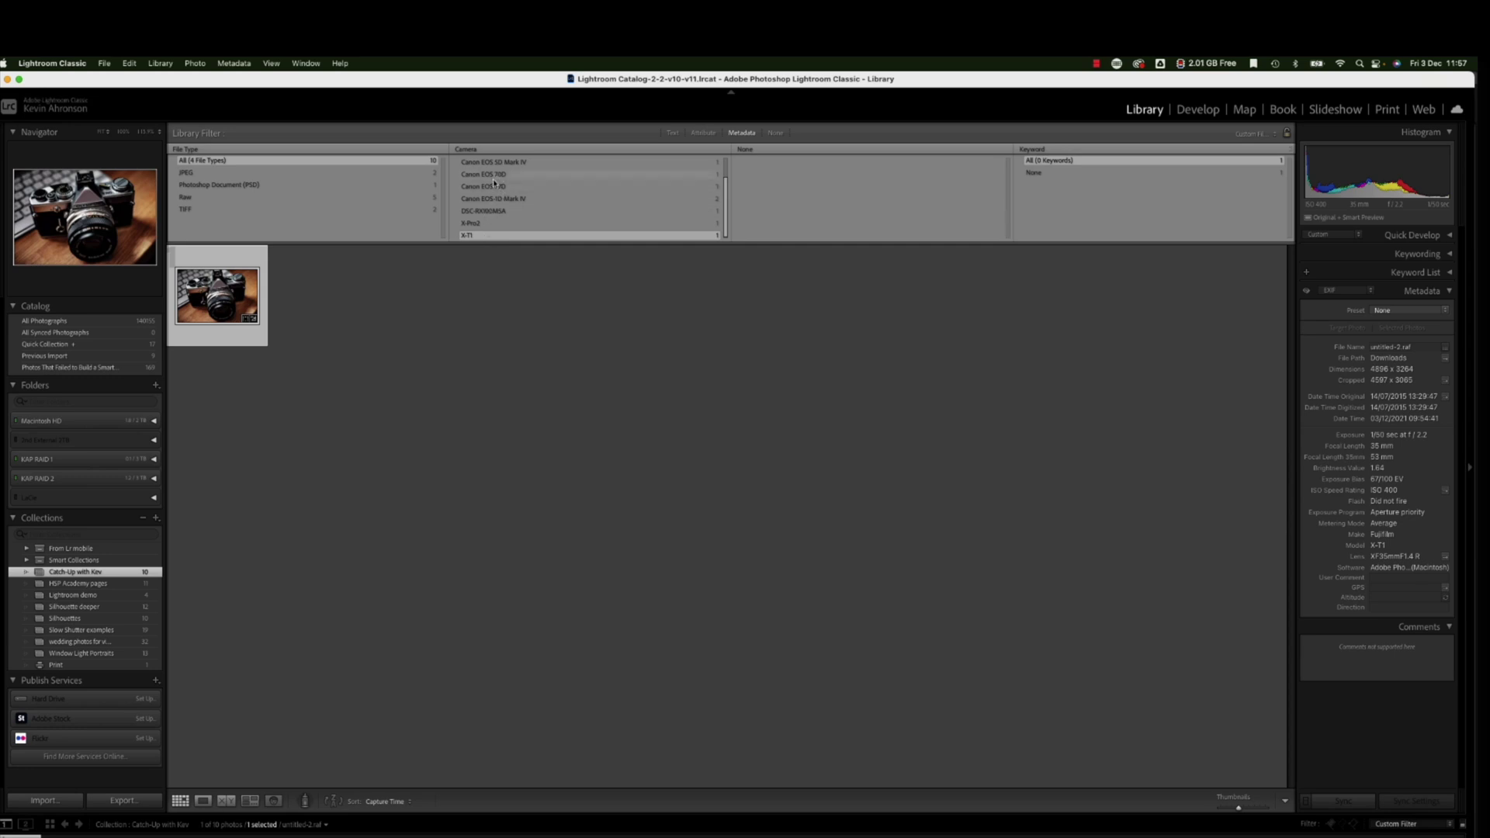
pyautogui.scroll(2, 716, 159)
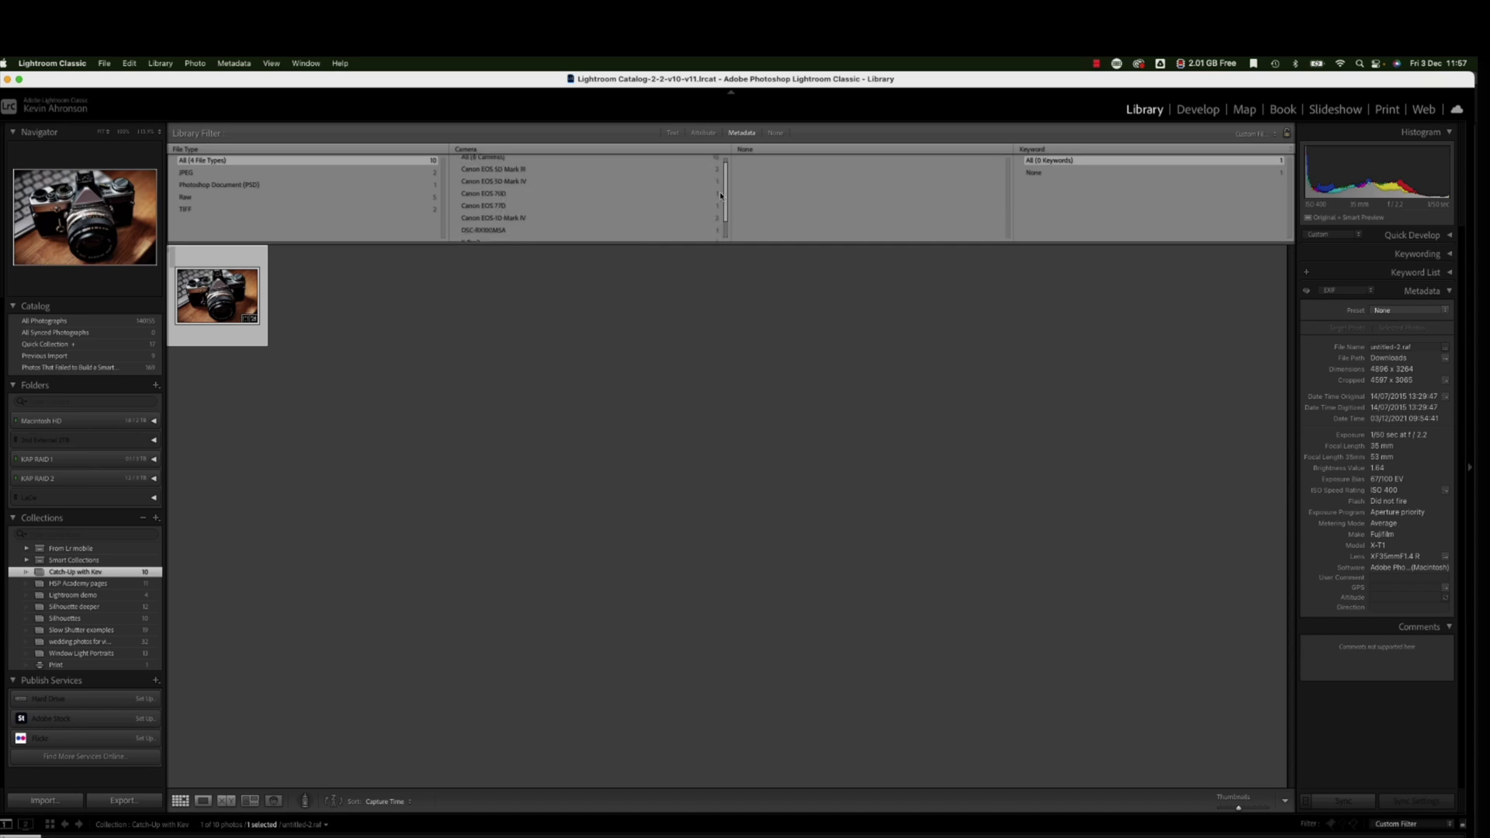
# Set the empty third metadata column to Aperture and reset the camera filter to all cameras.
pyautogui.click(750, 150)
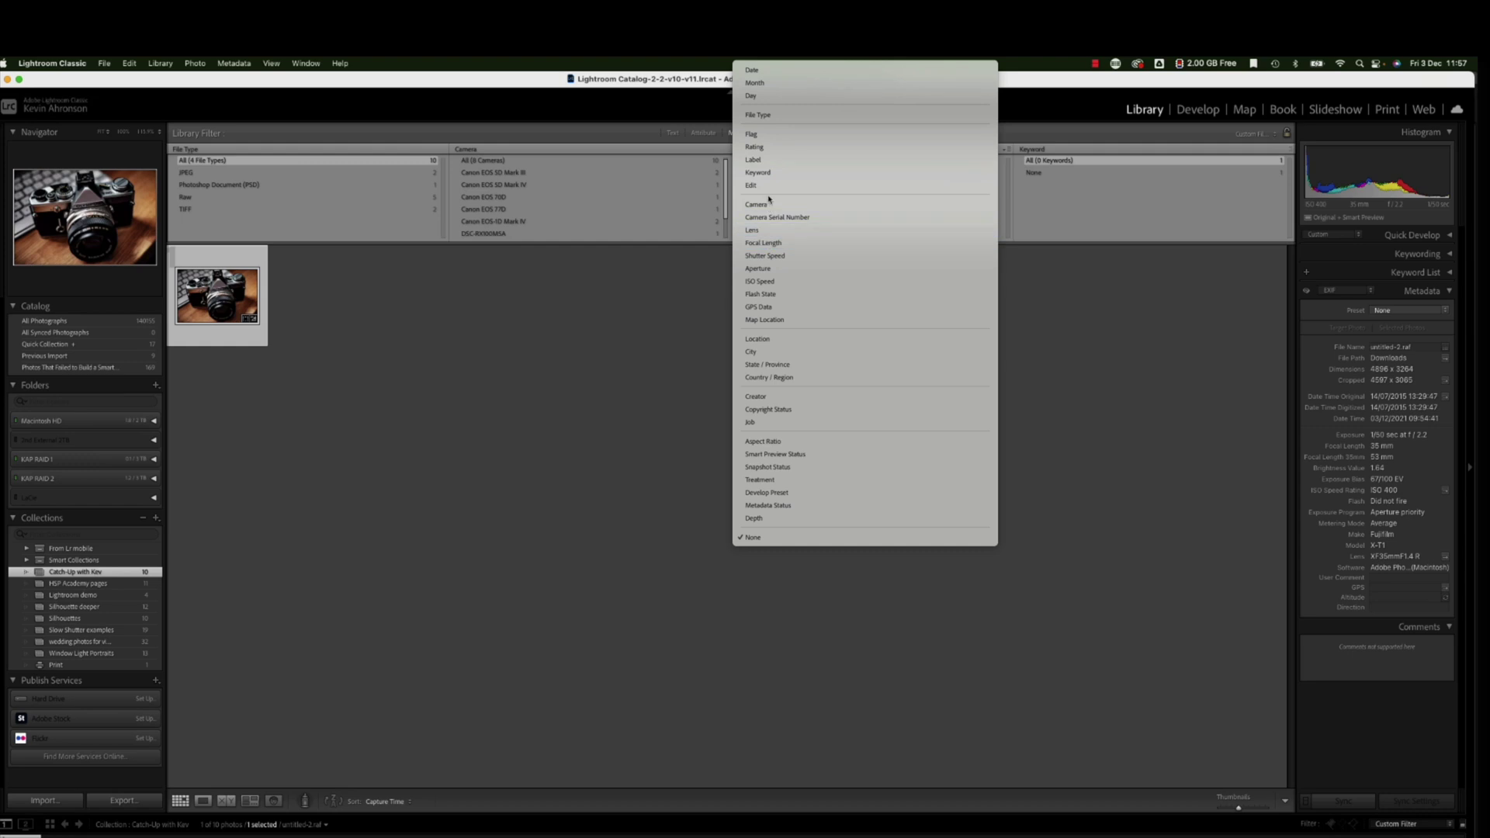
pyautogui.click(764, 271)
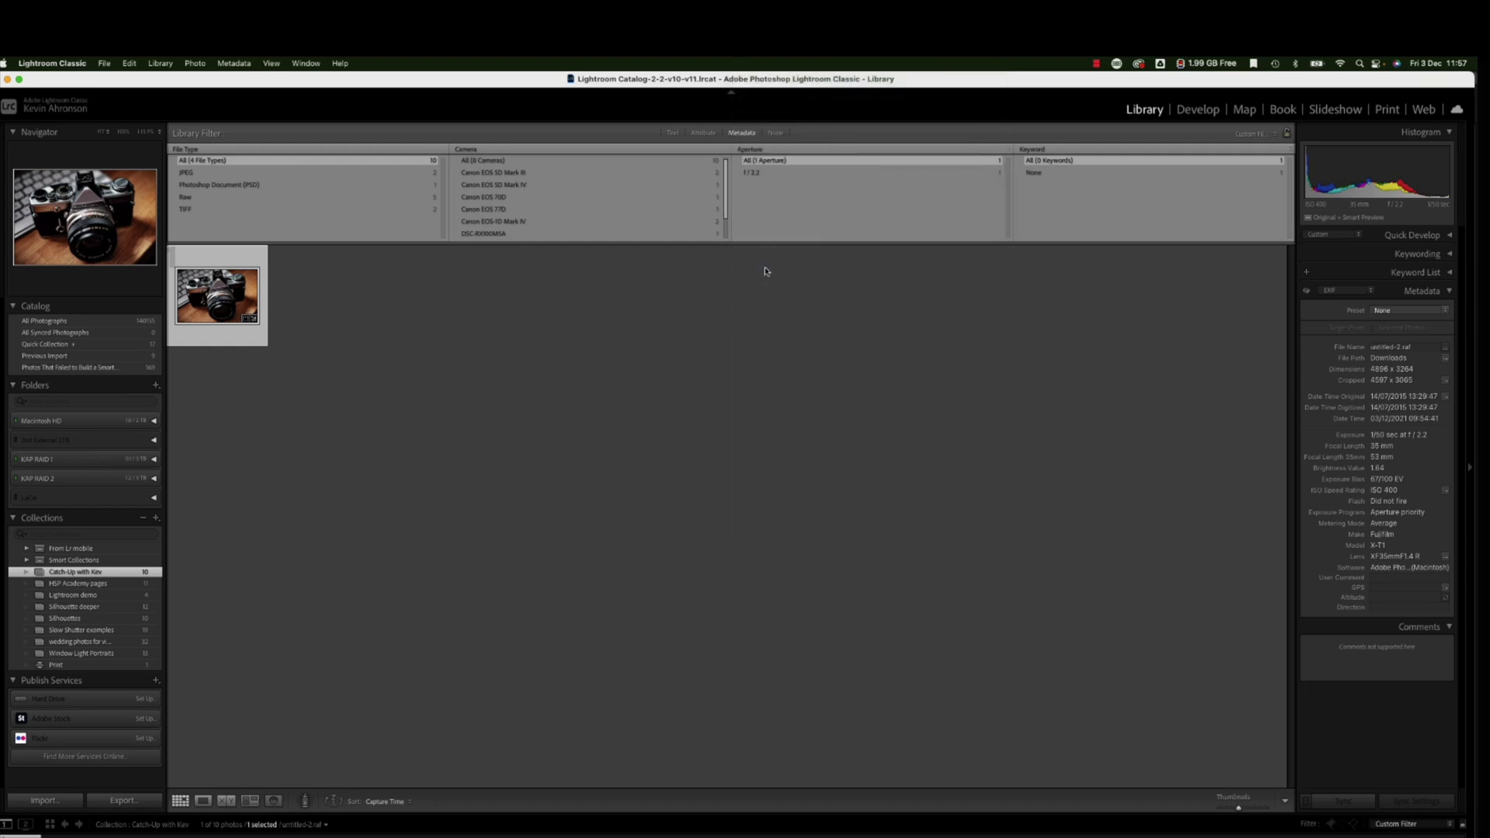
pyautogui.click(474, 167)
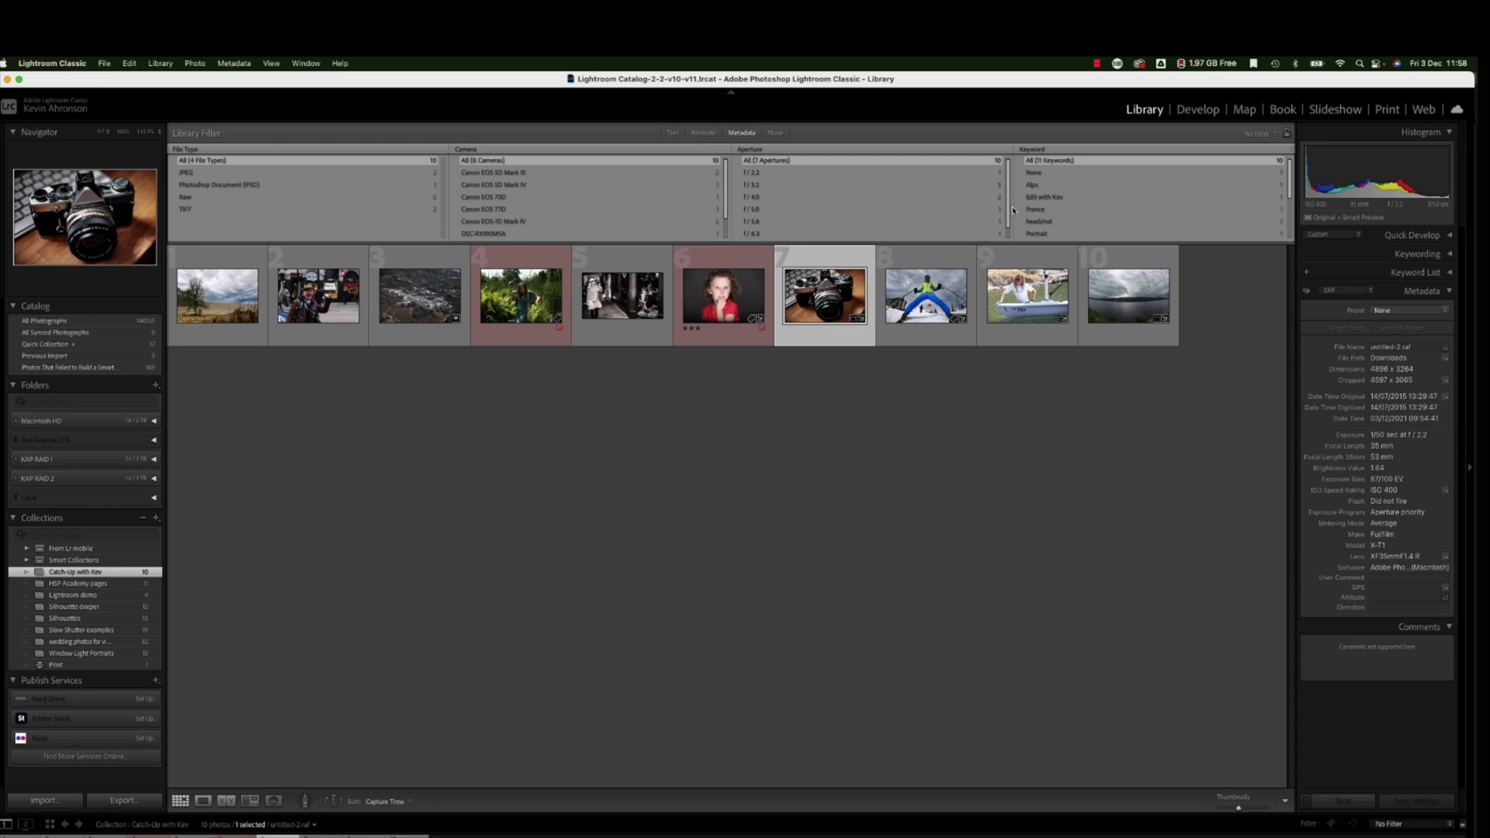
# Filter the collection to photos shot at f/2.2, view the matching photo enlarged, and return to the grid.
pyautogui.click(755, 175)
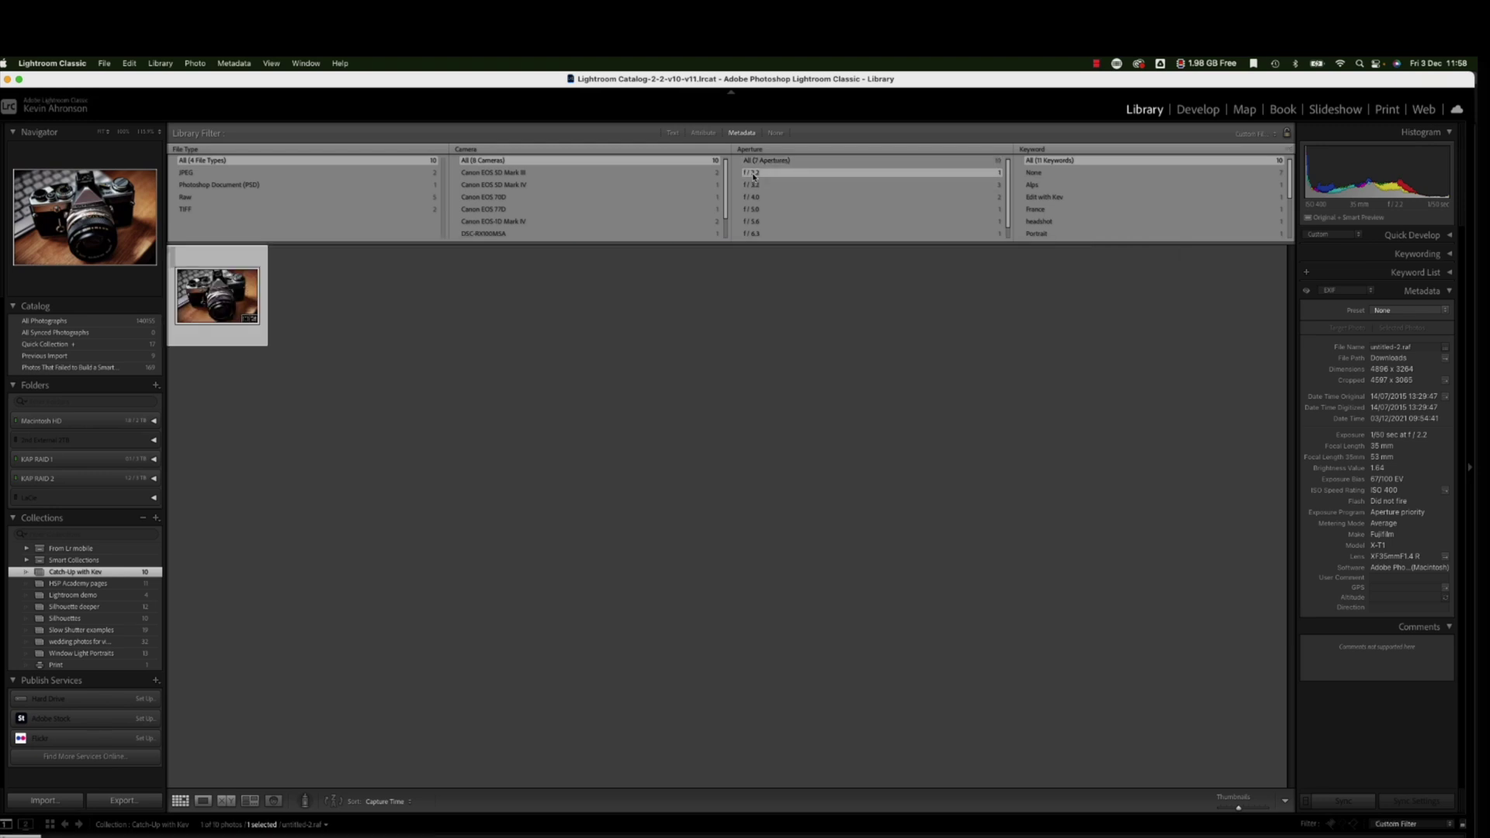
pyautogui.doubleClick(228, 298)
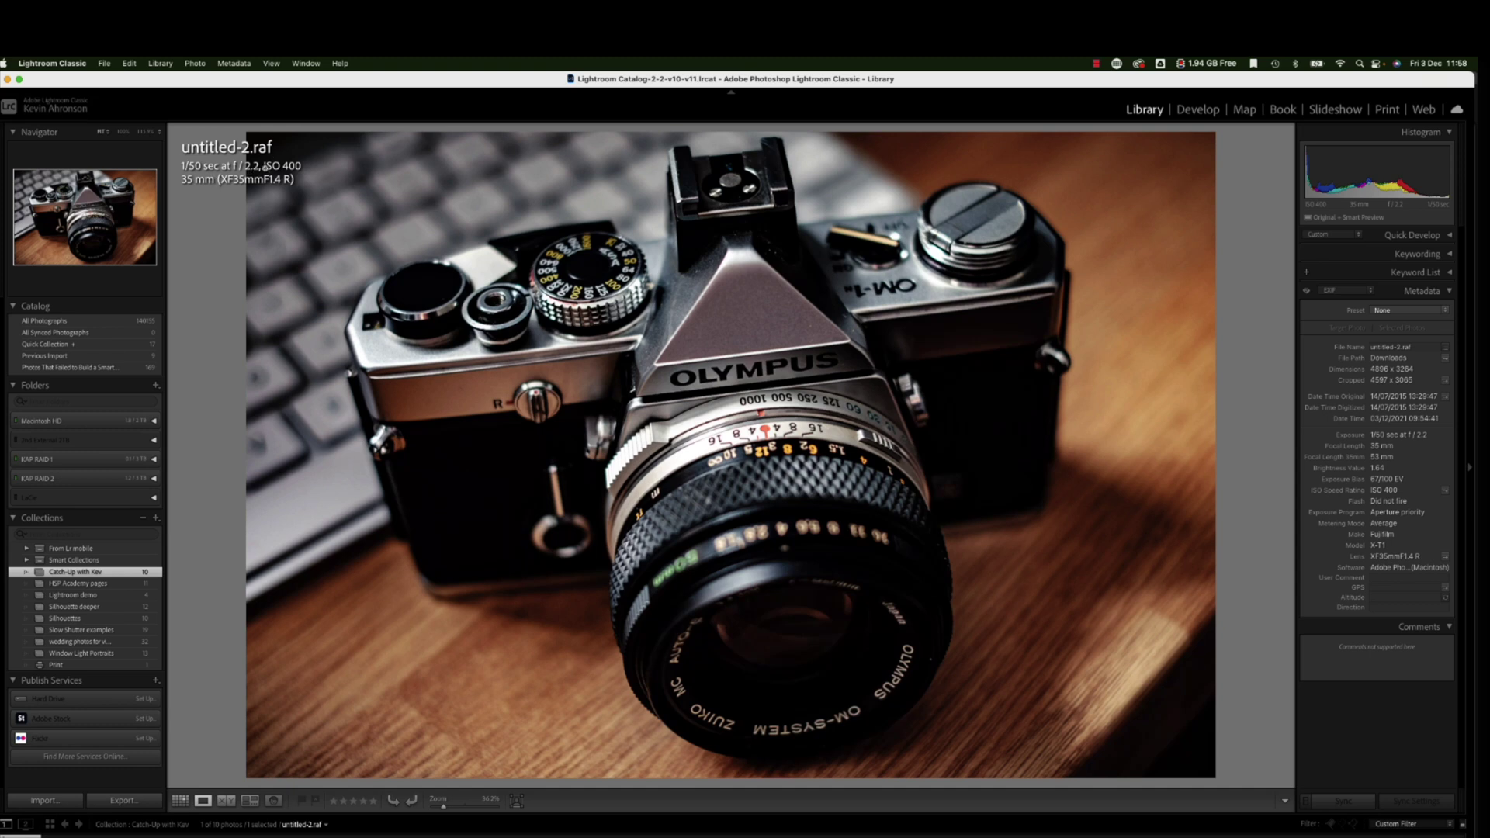
pyautogui.press('g')
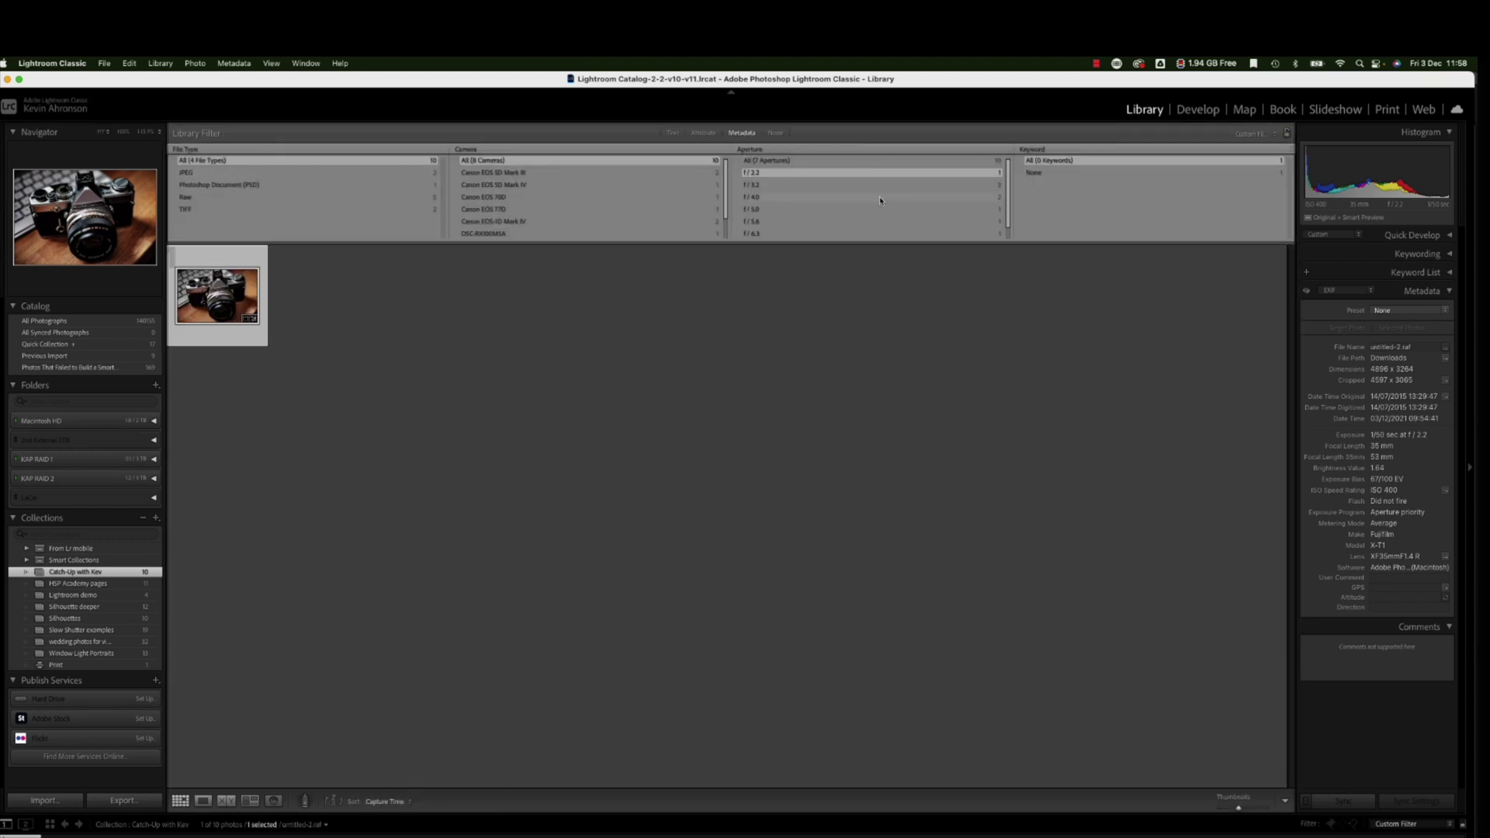
# Filter the collection to photos shot at f/14, view the landscape photo enlarged, and return to the grid.
pyautogui.scroll(-1, 802, 205)
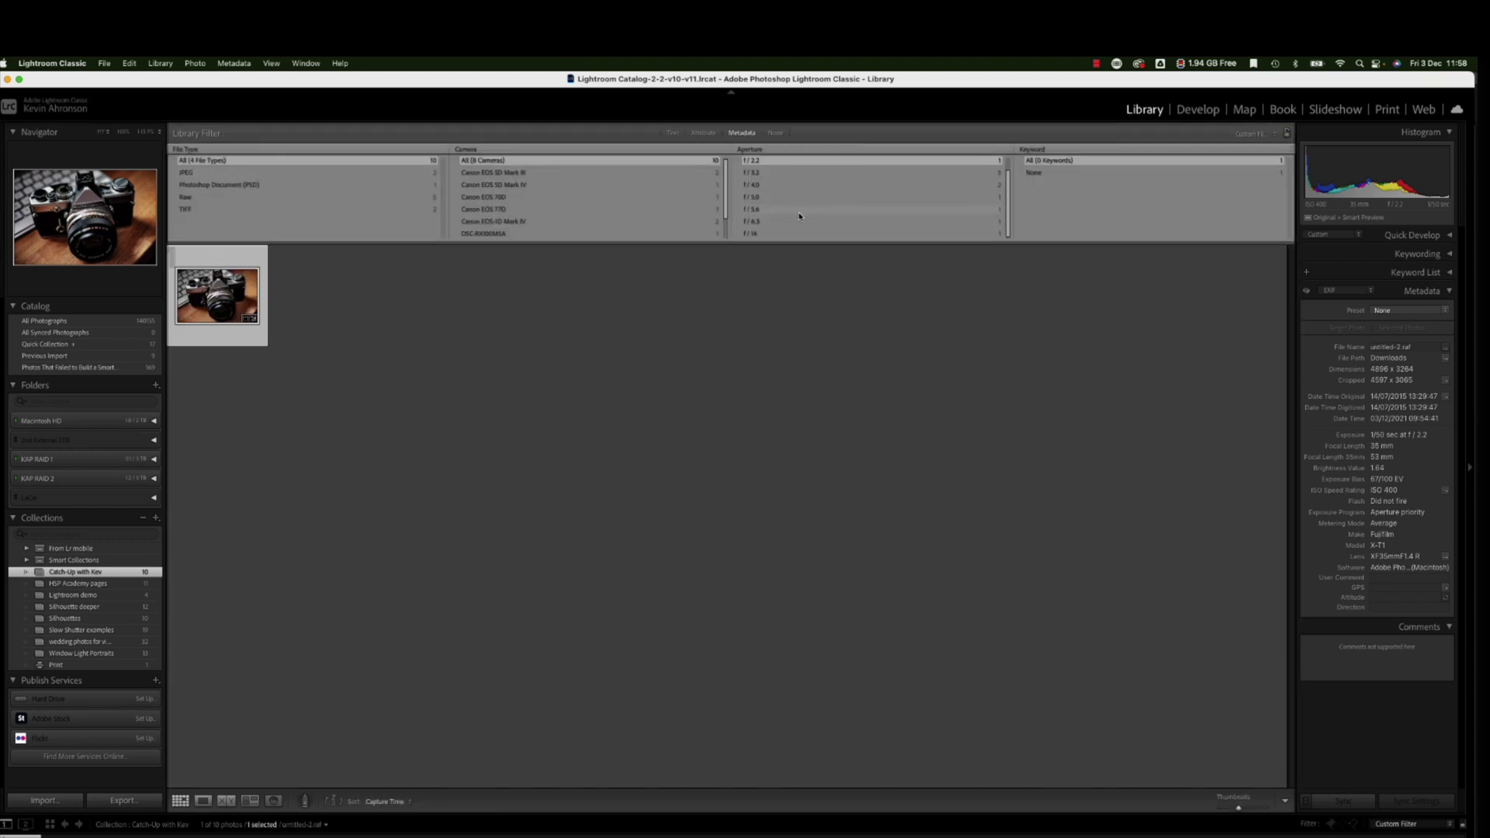
pyautogui.click(753, 236)
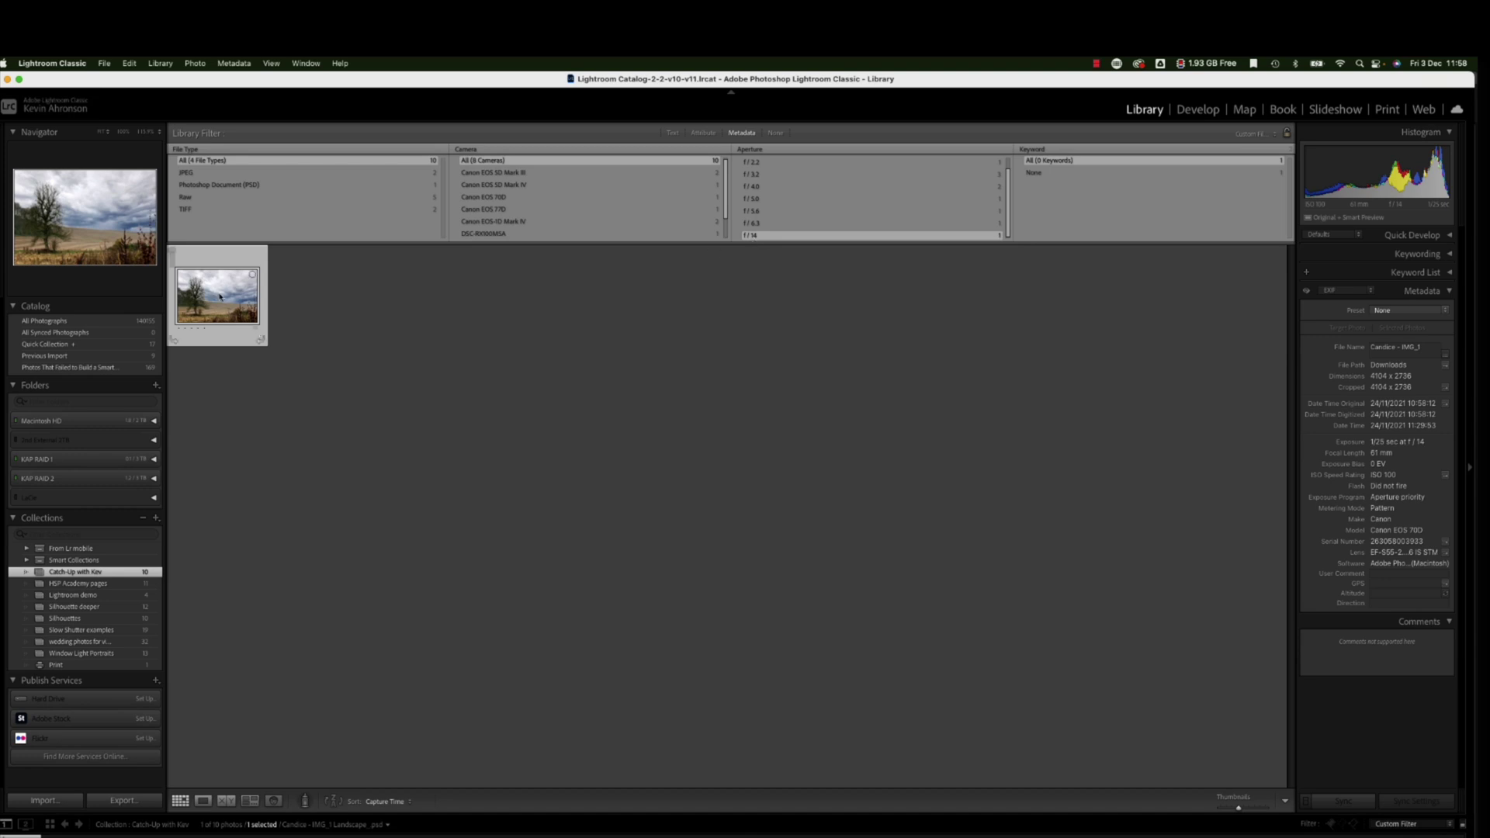
pyautogui.doubleClick(227, 301)
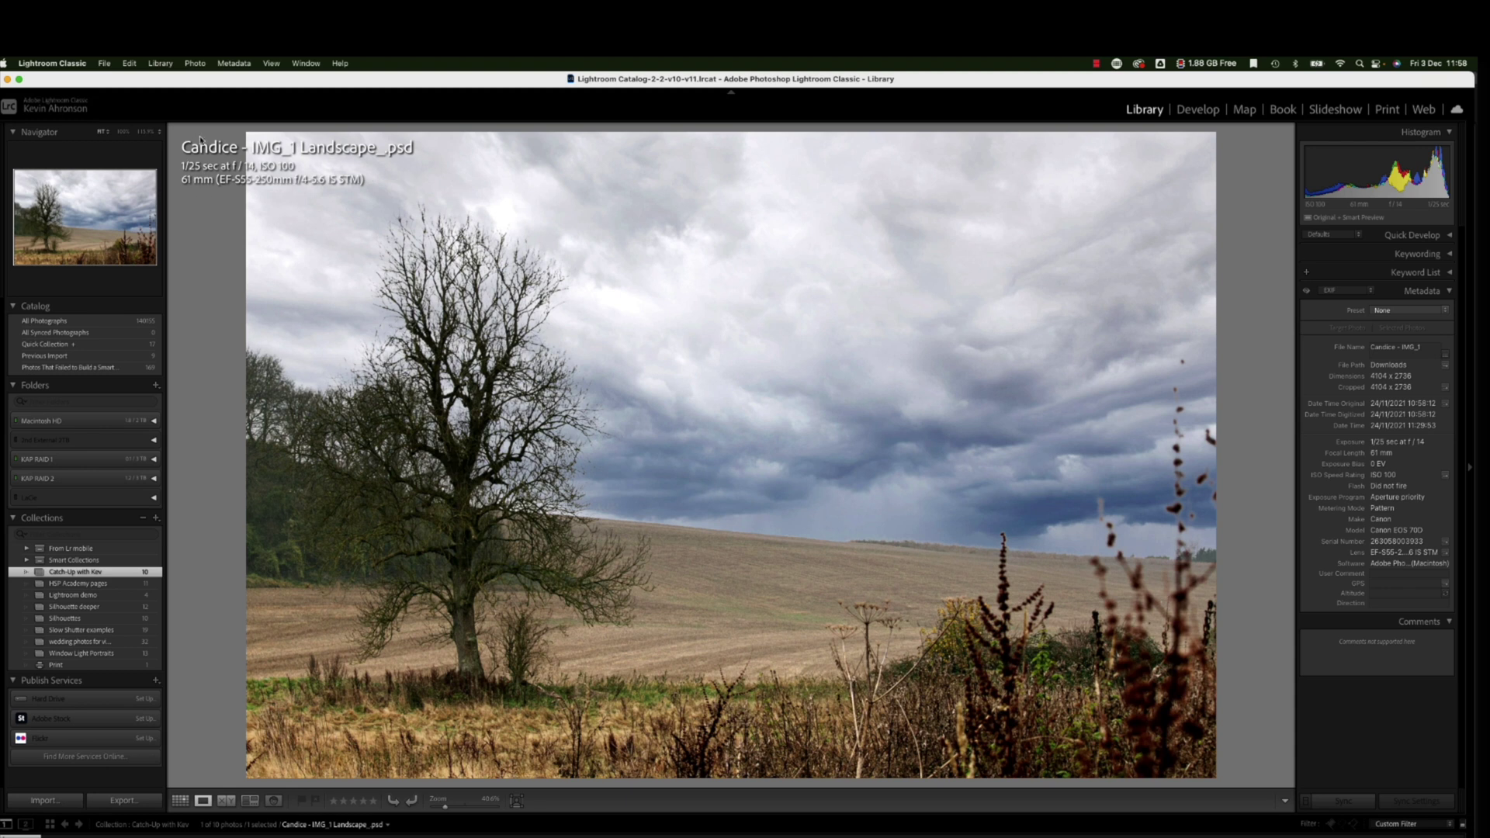
pyautogui.press('g')
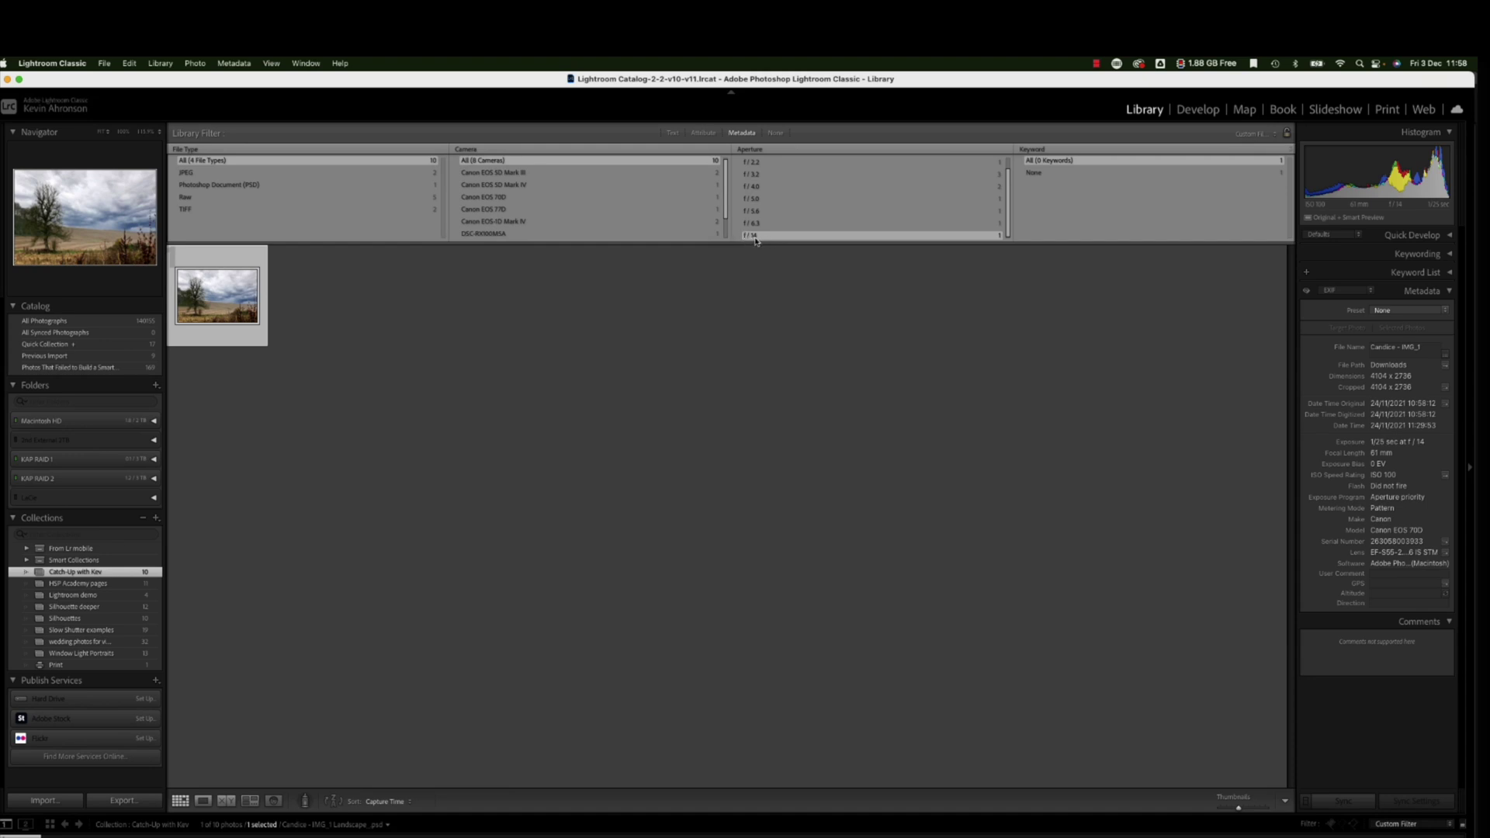
# Change the Aperture column to ISO Speed and filter the collection by ISO 100, ISO 1600 and ISO 800 in turn.
pyautogui.click(749, 149)
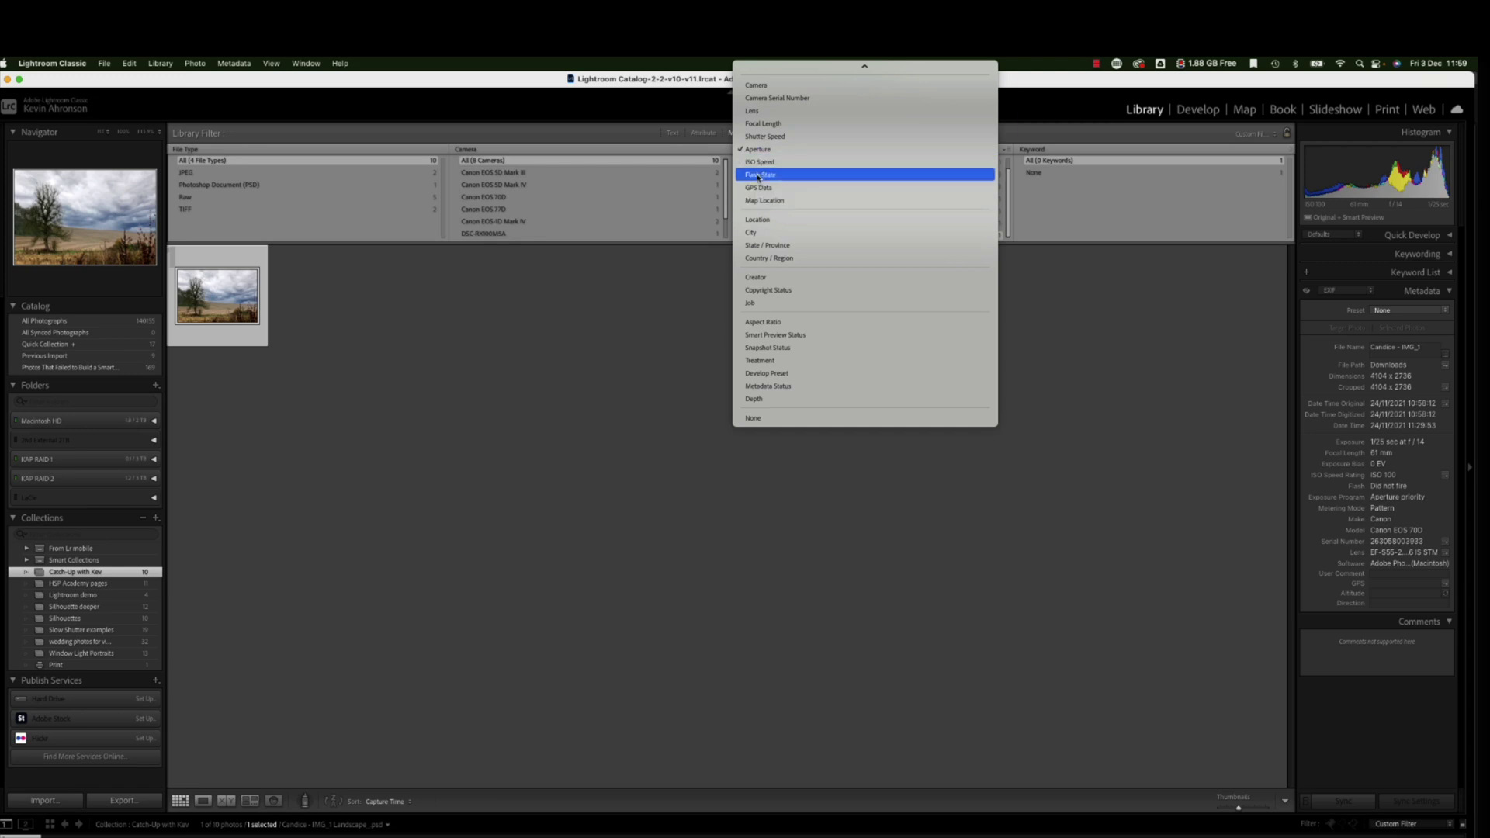
pyautogui.click(759, 162)
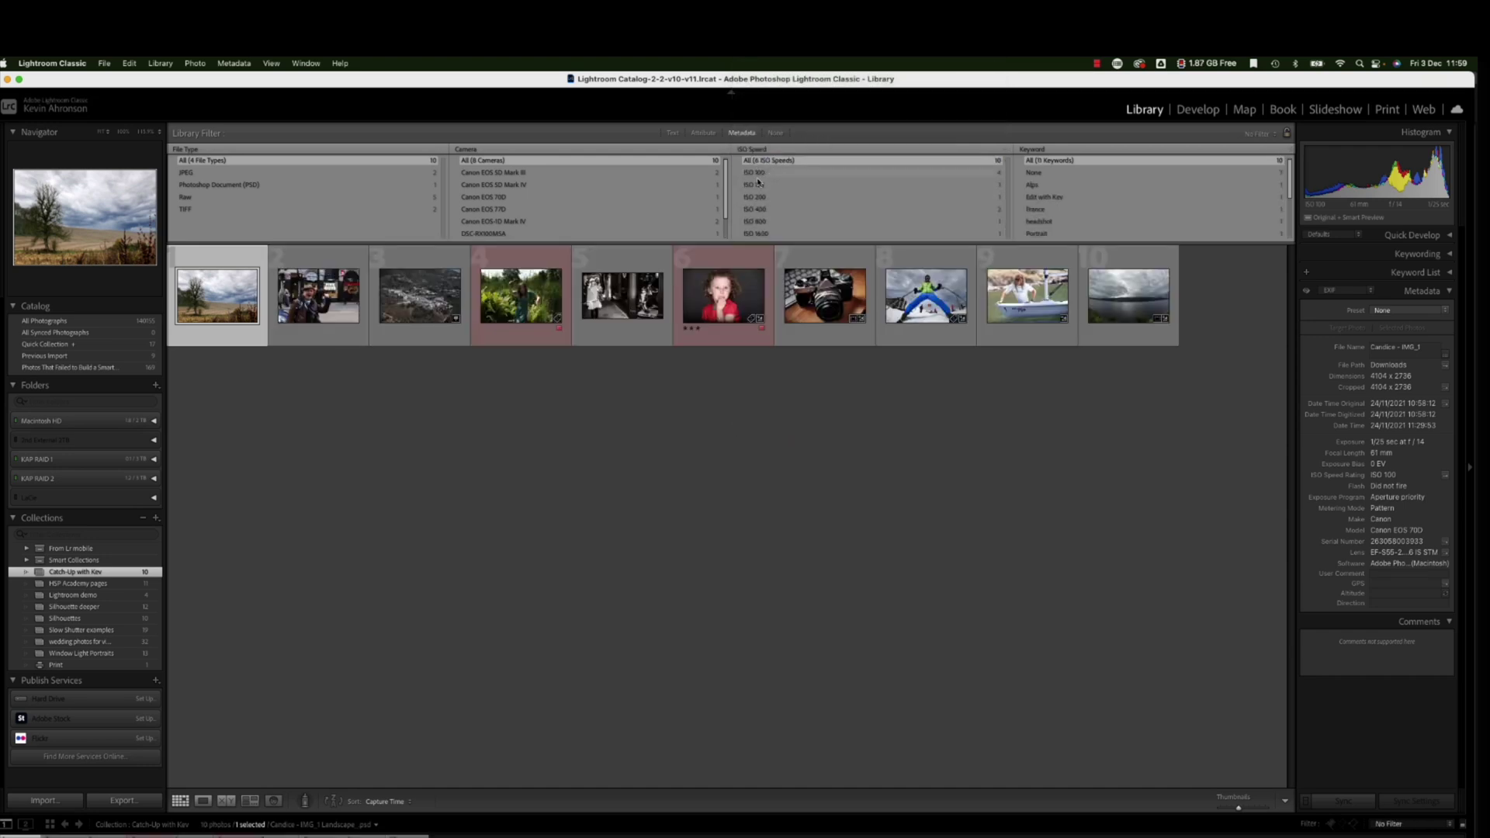
pyautogui.click(755, 172)
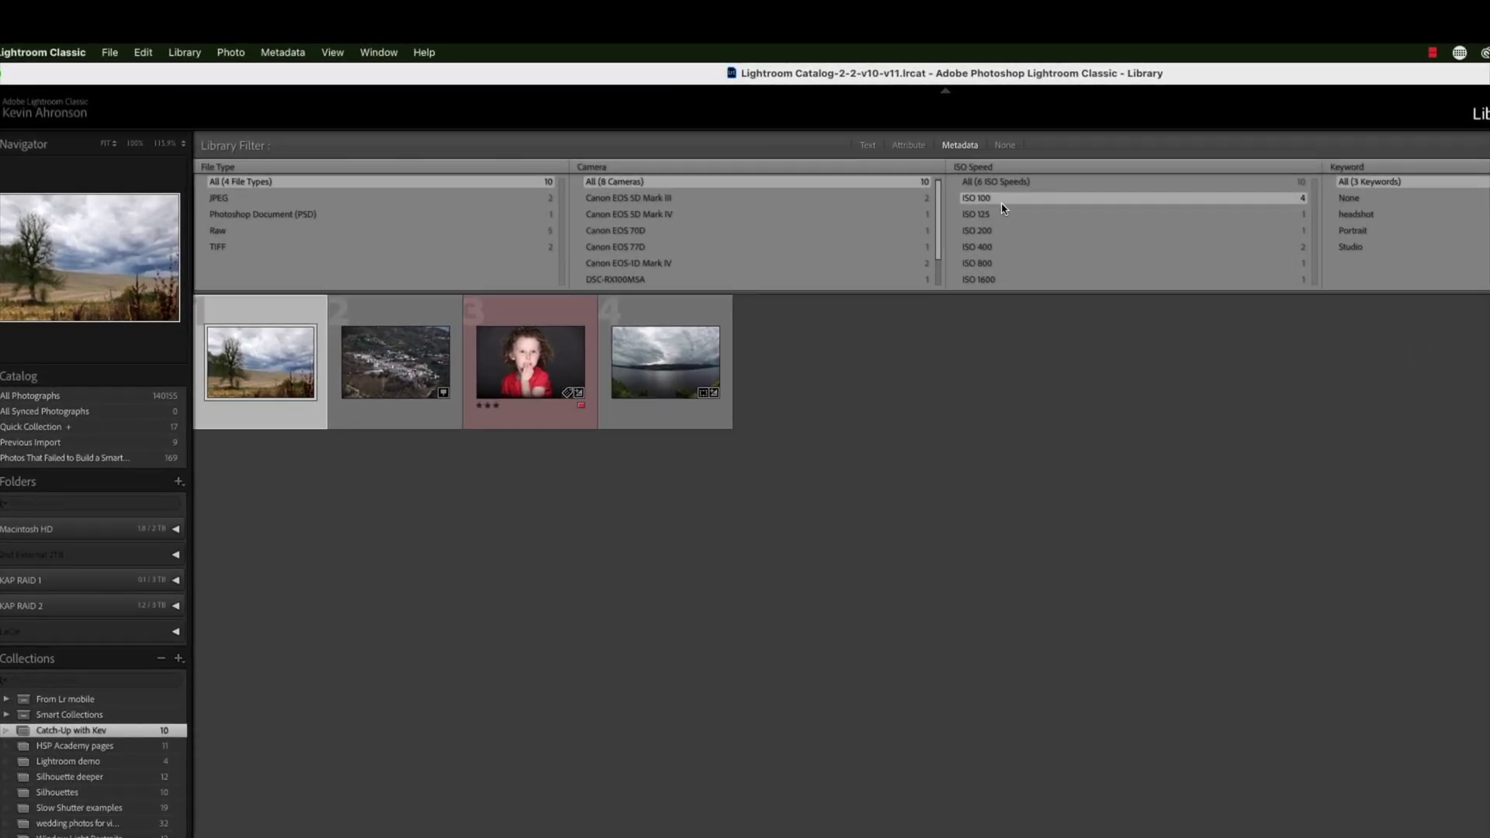
pyautogui.click(980, 281)
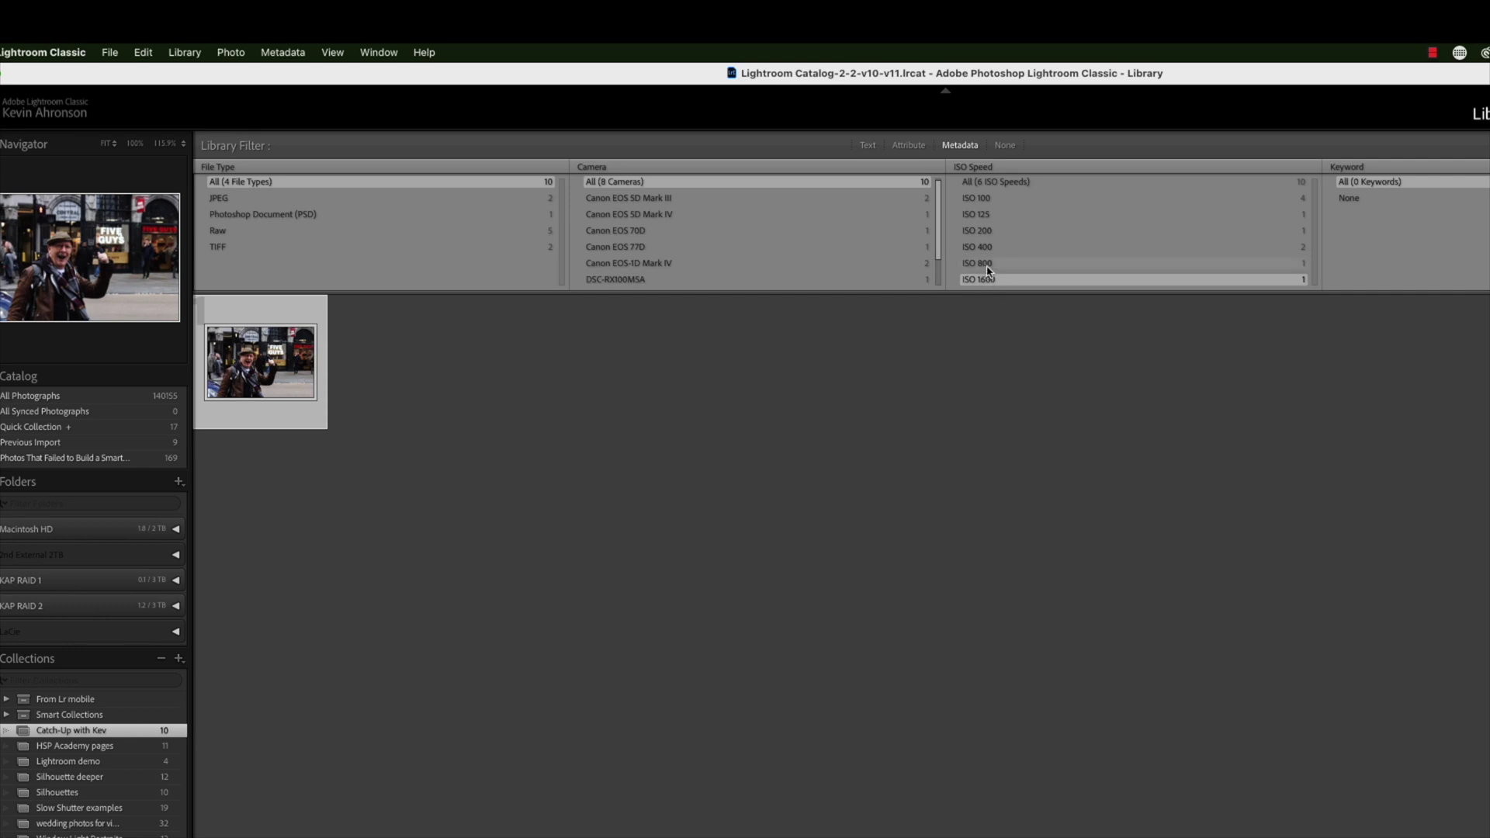
pyautogui.click(991, 264)
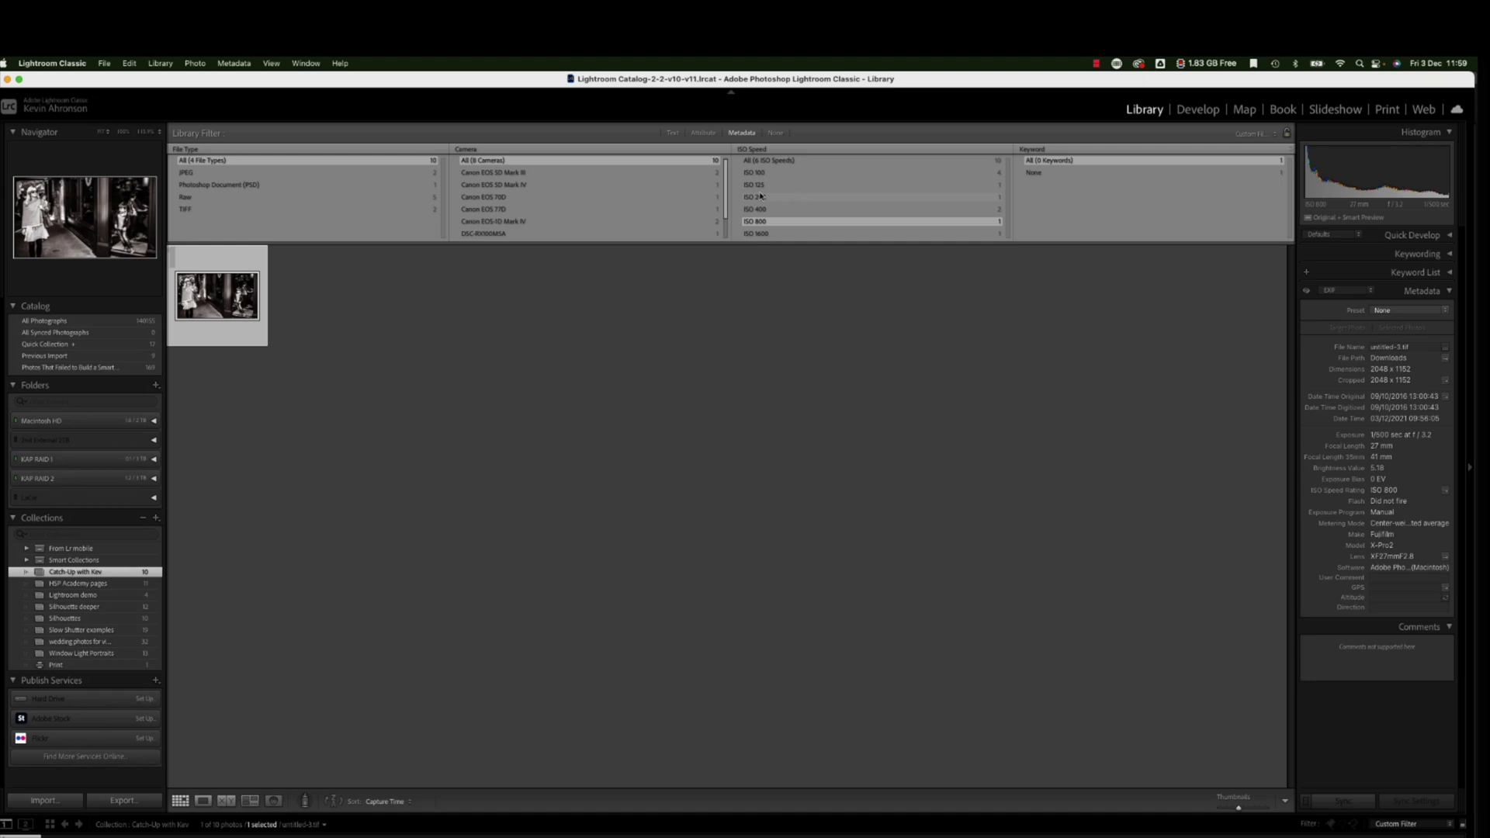
# Switch to All Photographs, show the metadata filter columns, and filter the whole catalog by ISO 32000.
pyautogui.click(145, 320)
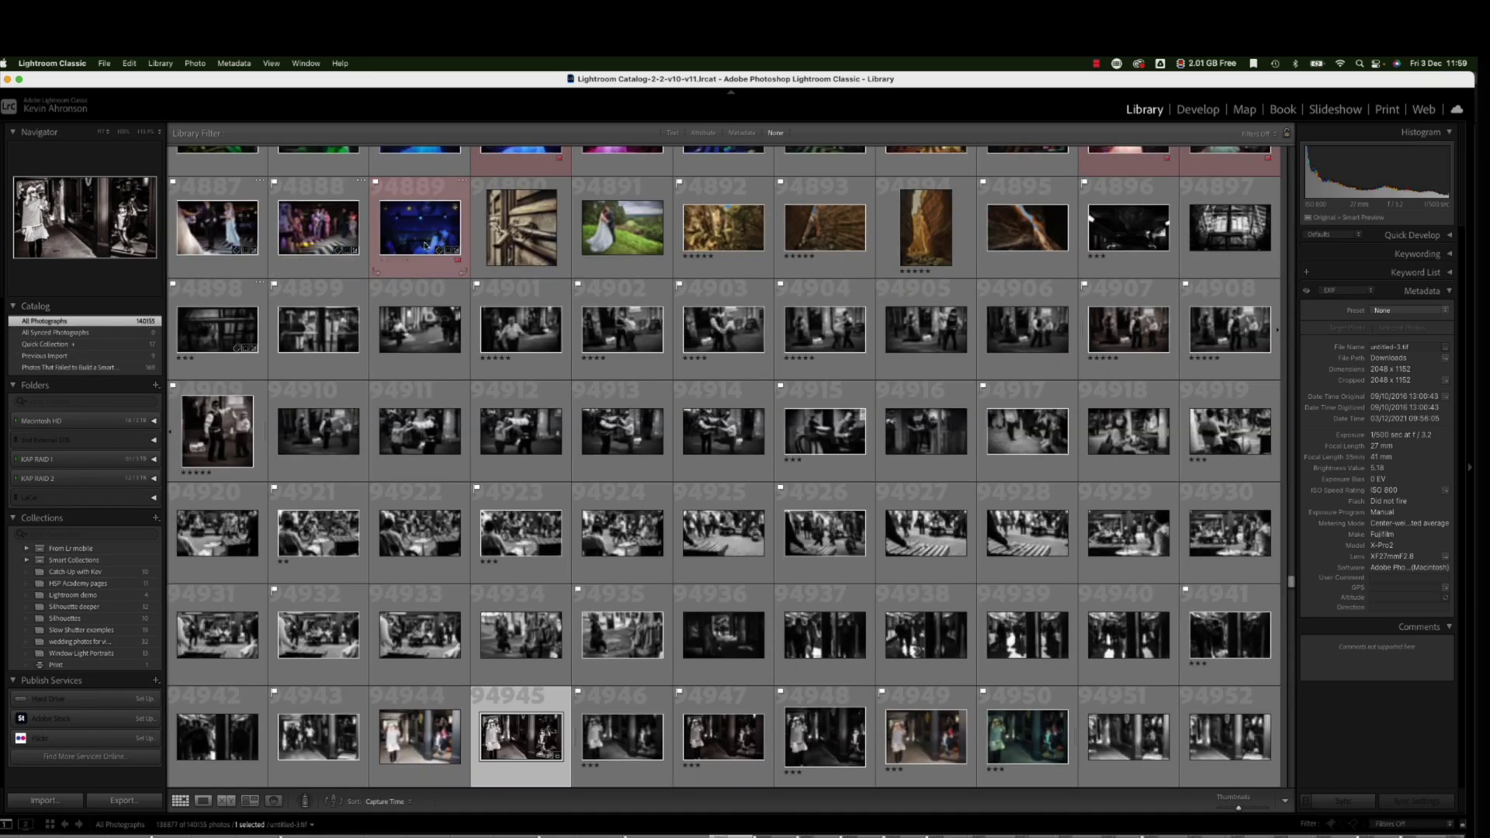
pyautogui.click(741, 133)
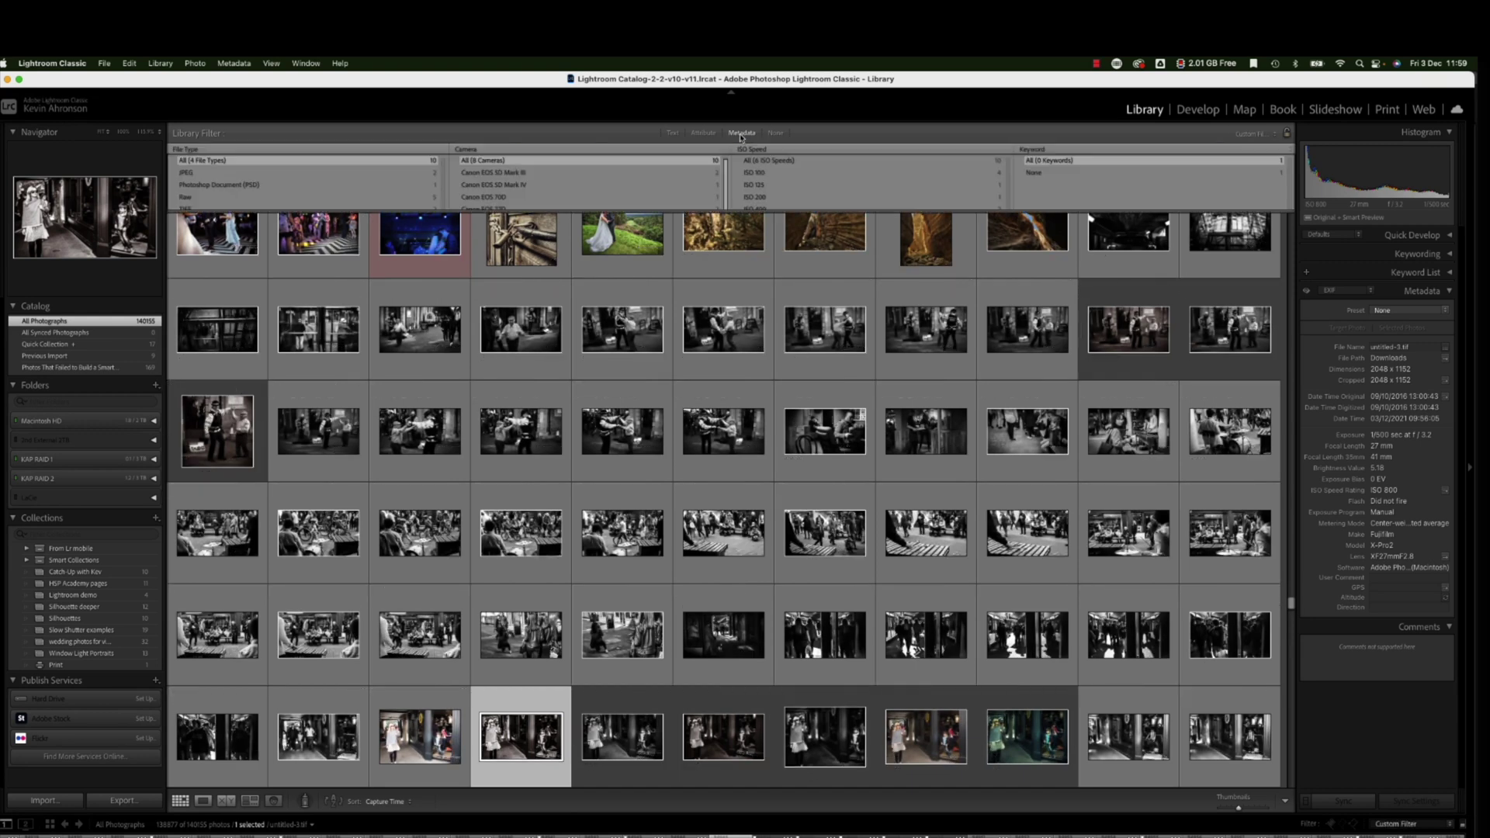
pyautogui.scroll(-5, 758, 215)
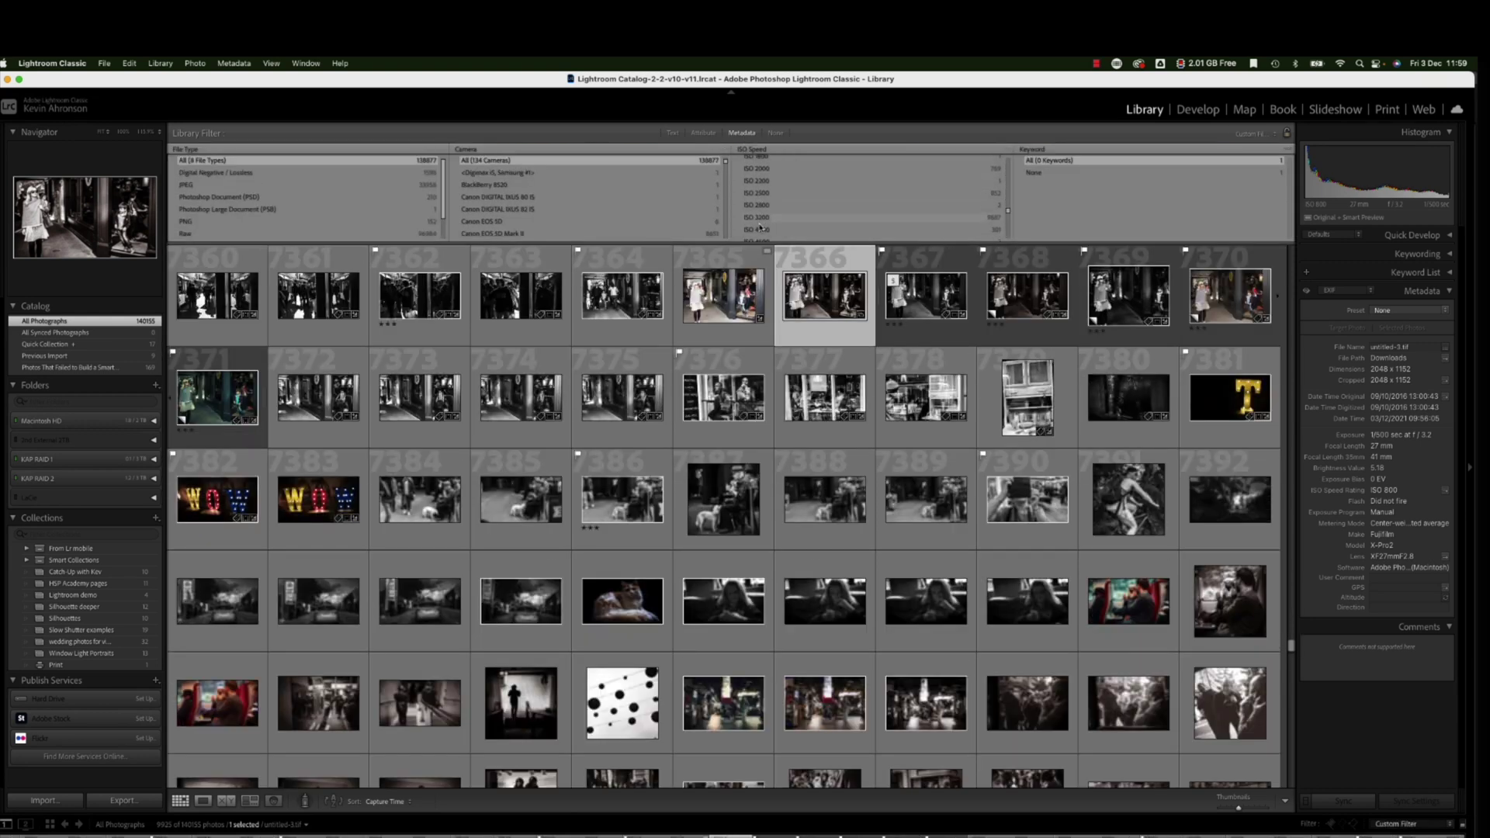
pyautogui.scroll(-3, 1182, 216)
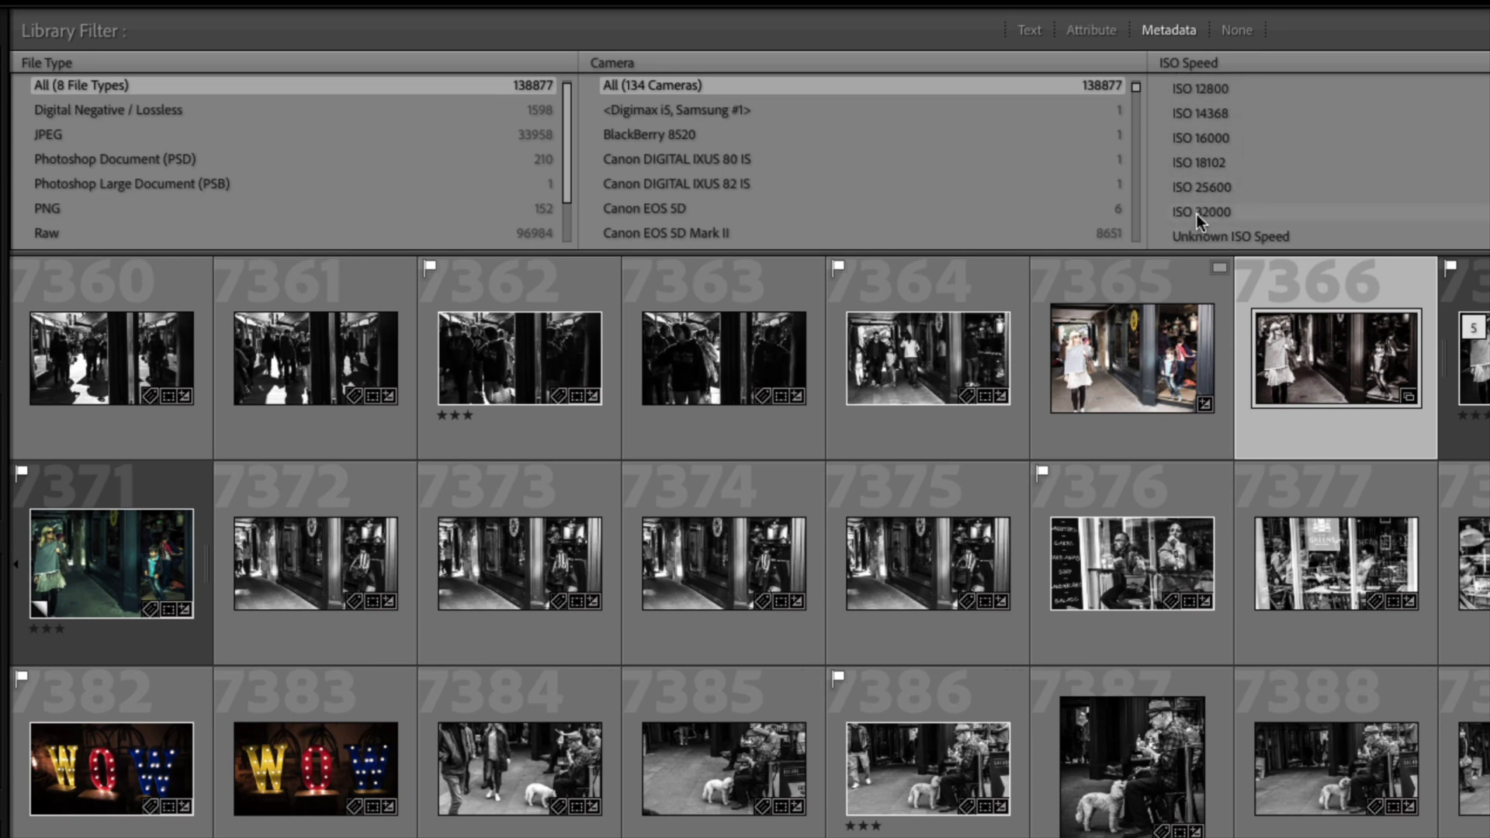
pyautogui.click(1196, 216)
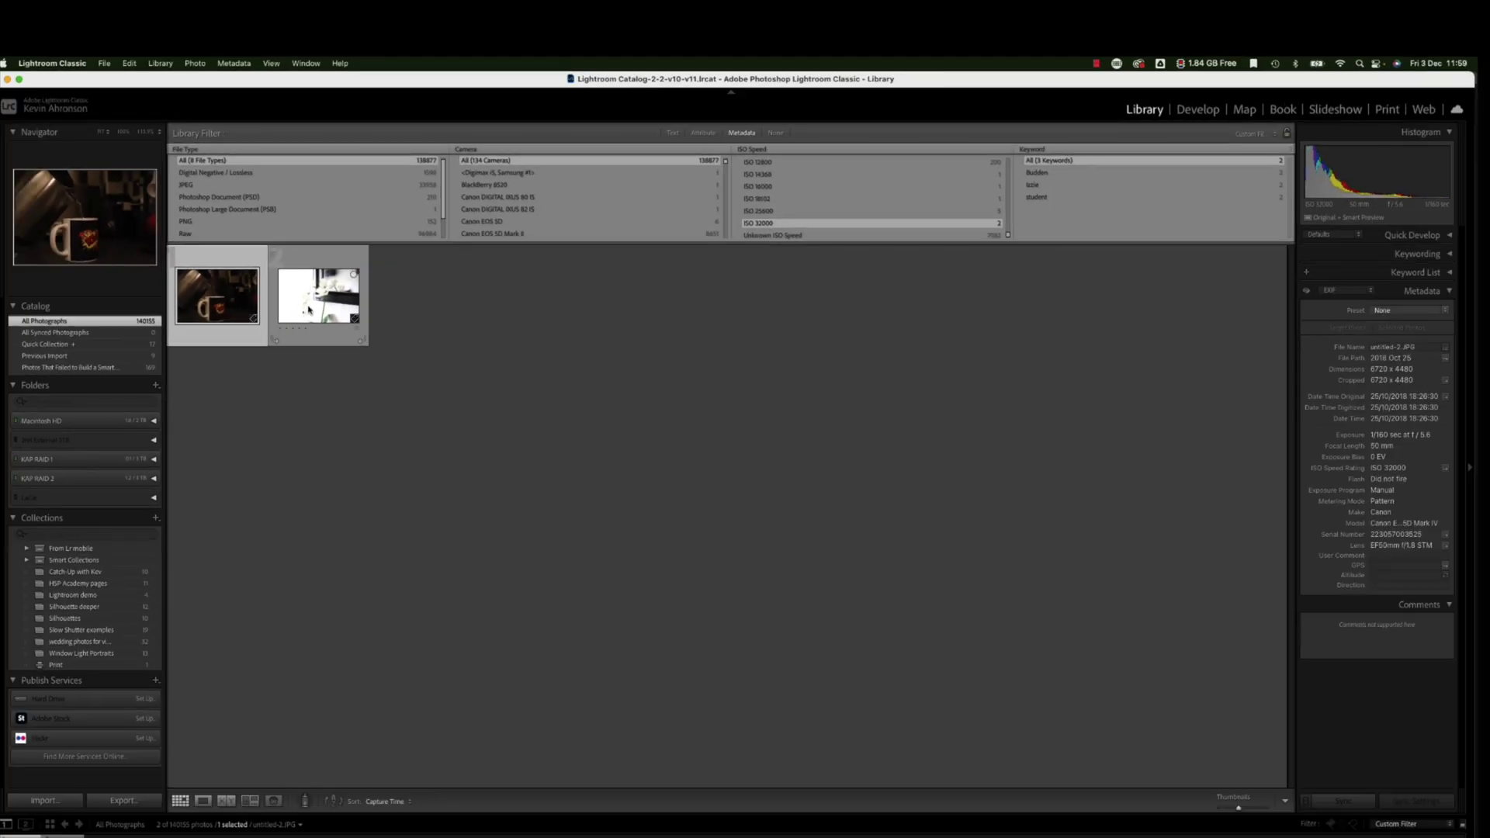
# View the ISO 32000 orchid and mug photos enlarged one after the other, and return to the grid.
pyautogui.doubleClick(326, 365)
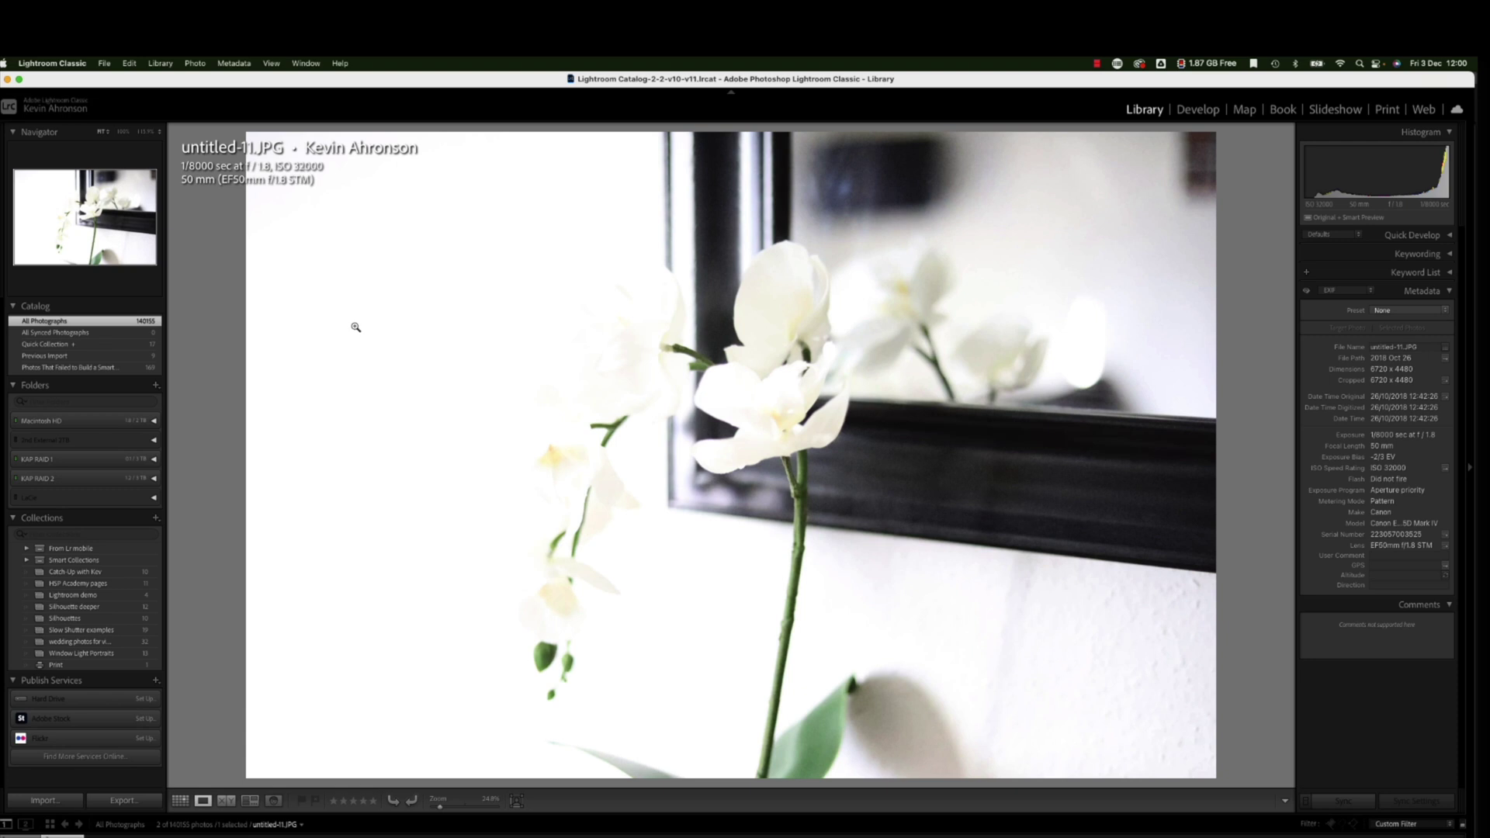
pyautogui.press('Right')
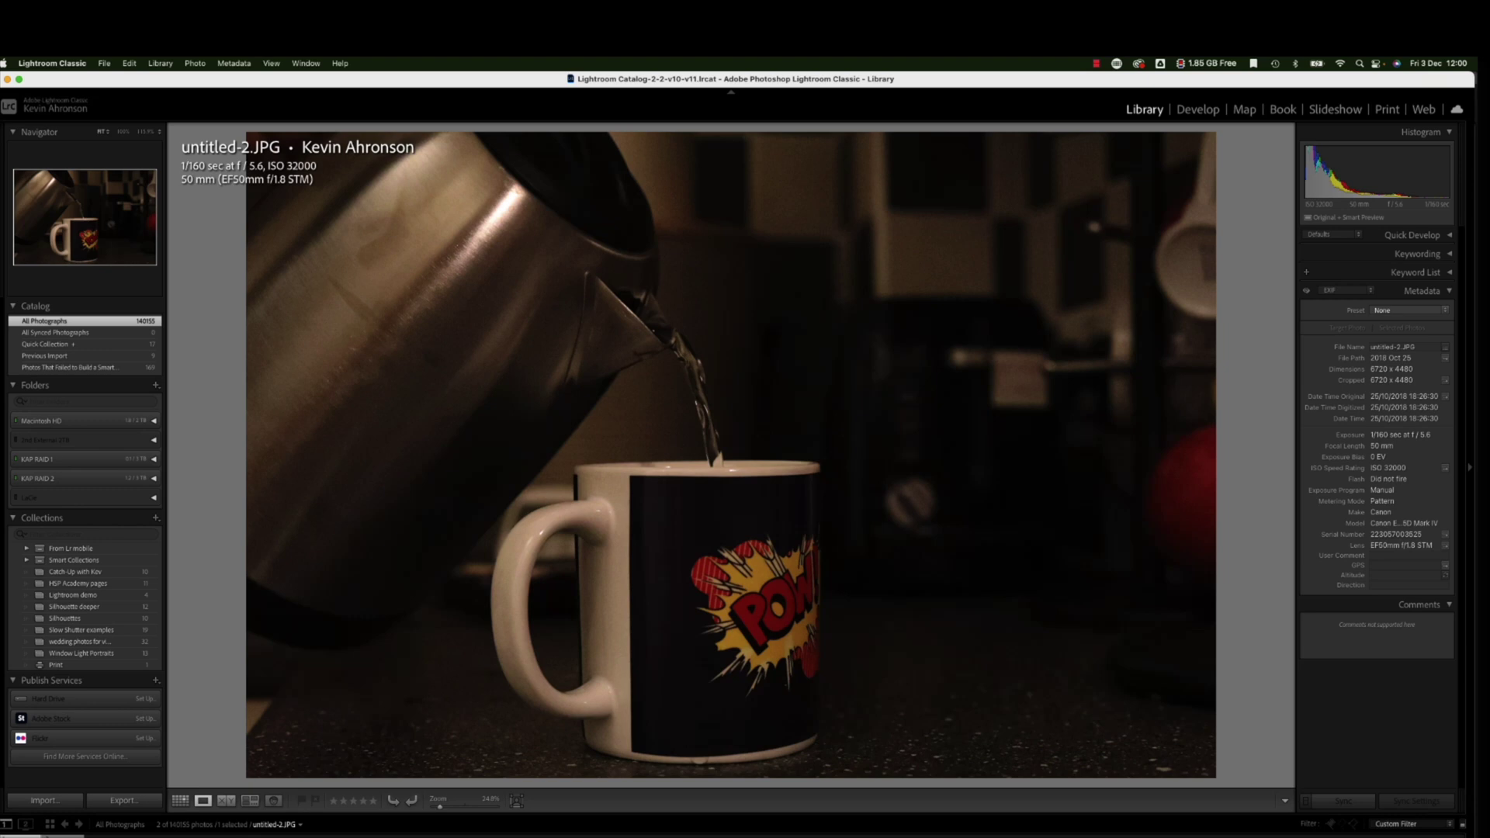
pyautogui.press('g')
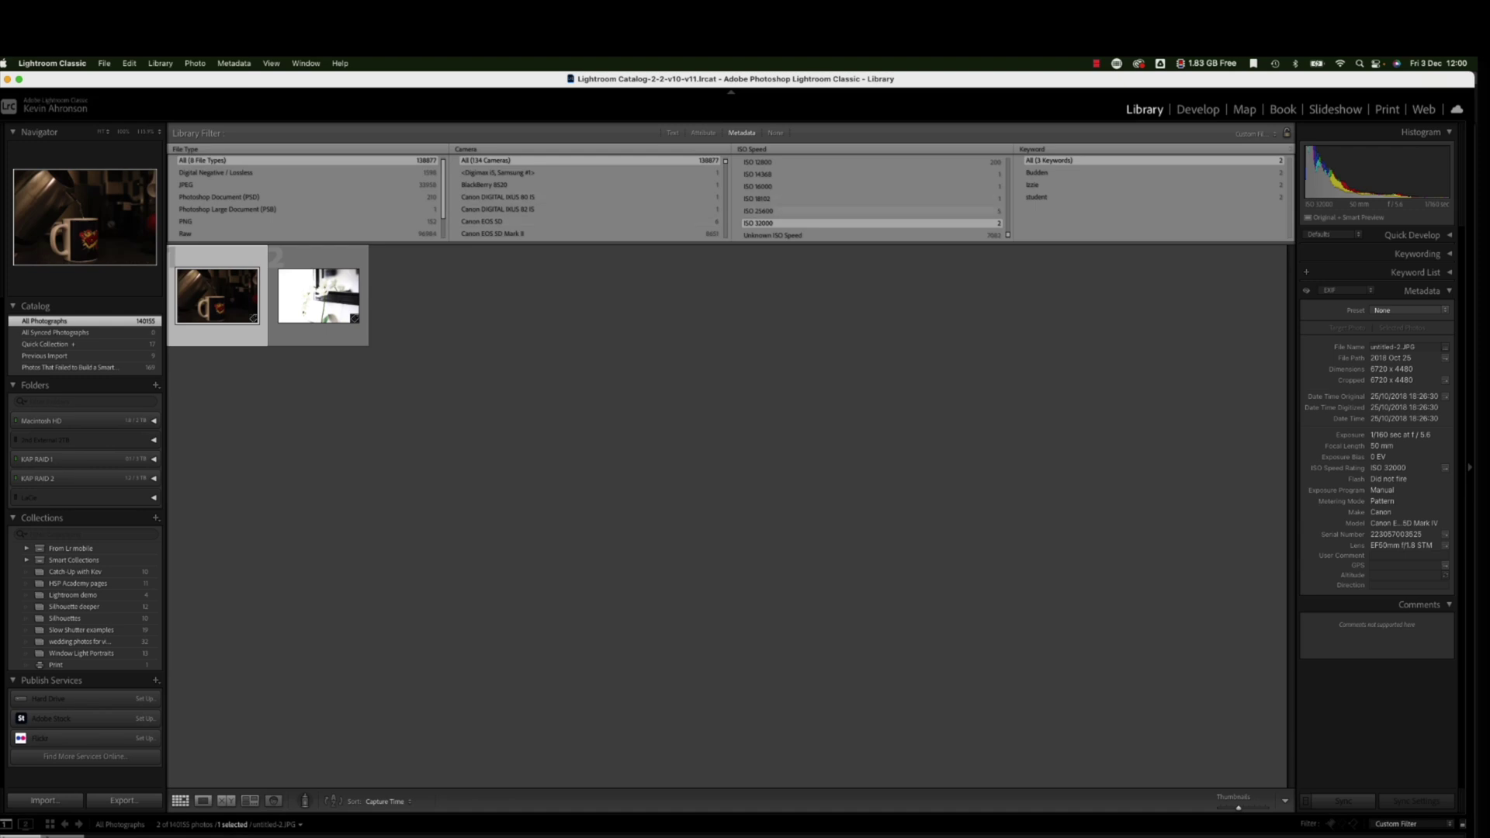
# Filter the catalog by ISO 12800 and browse through the matching photos in the grid.
pyautogui.click(776, 161)
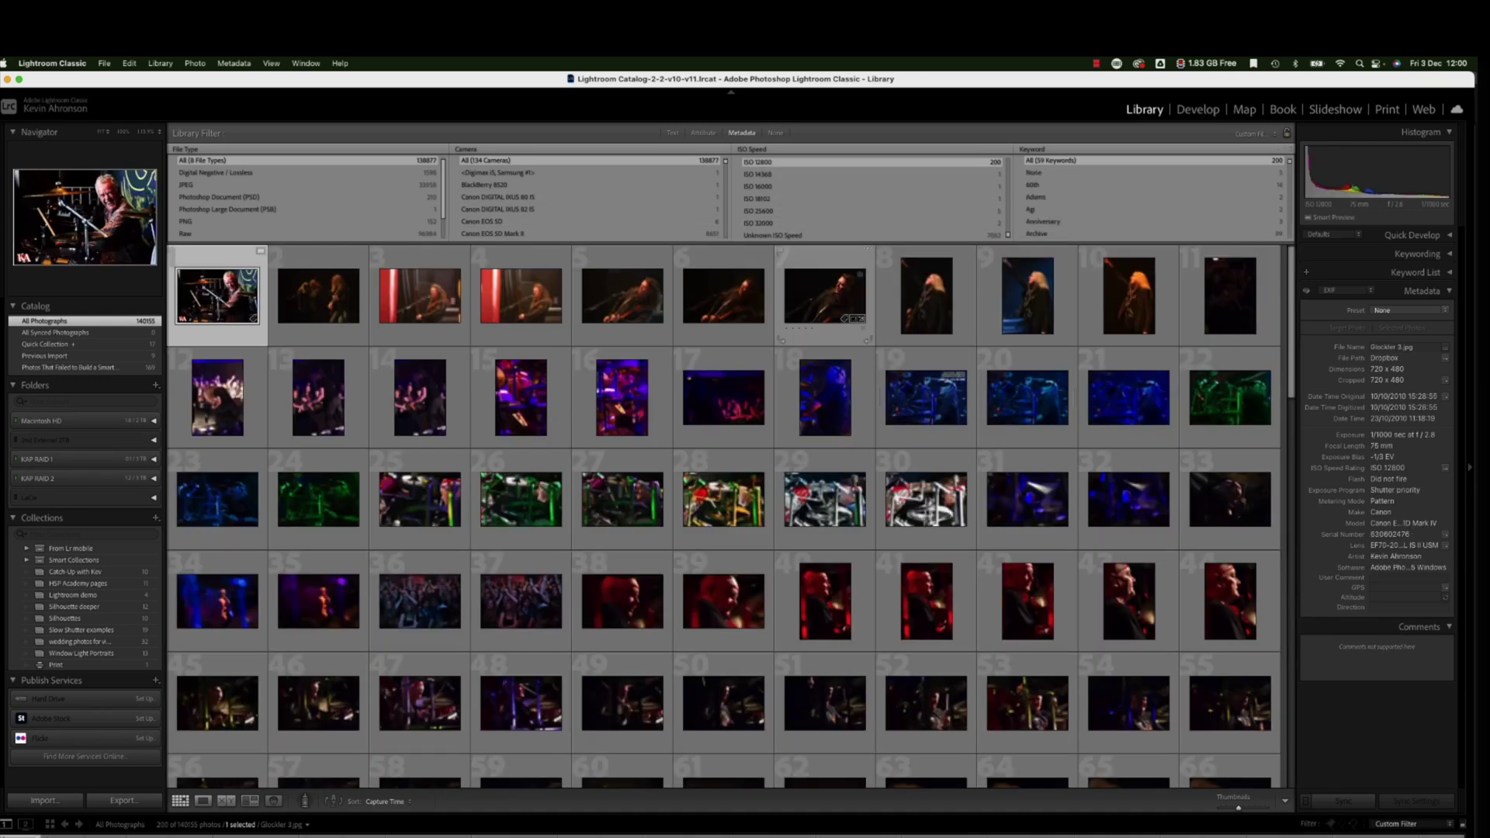
pyautogui.scroll(-2, 724, 517)
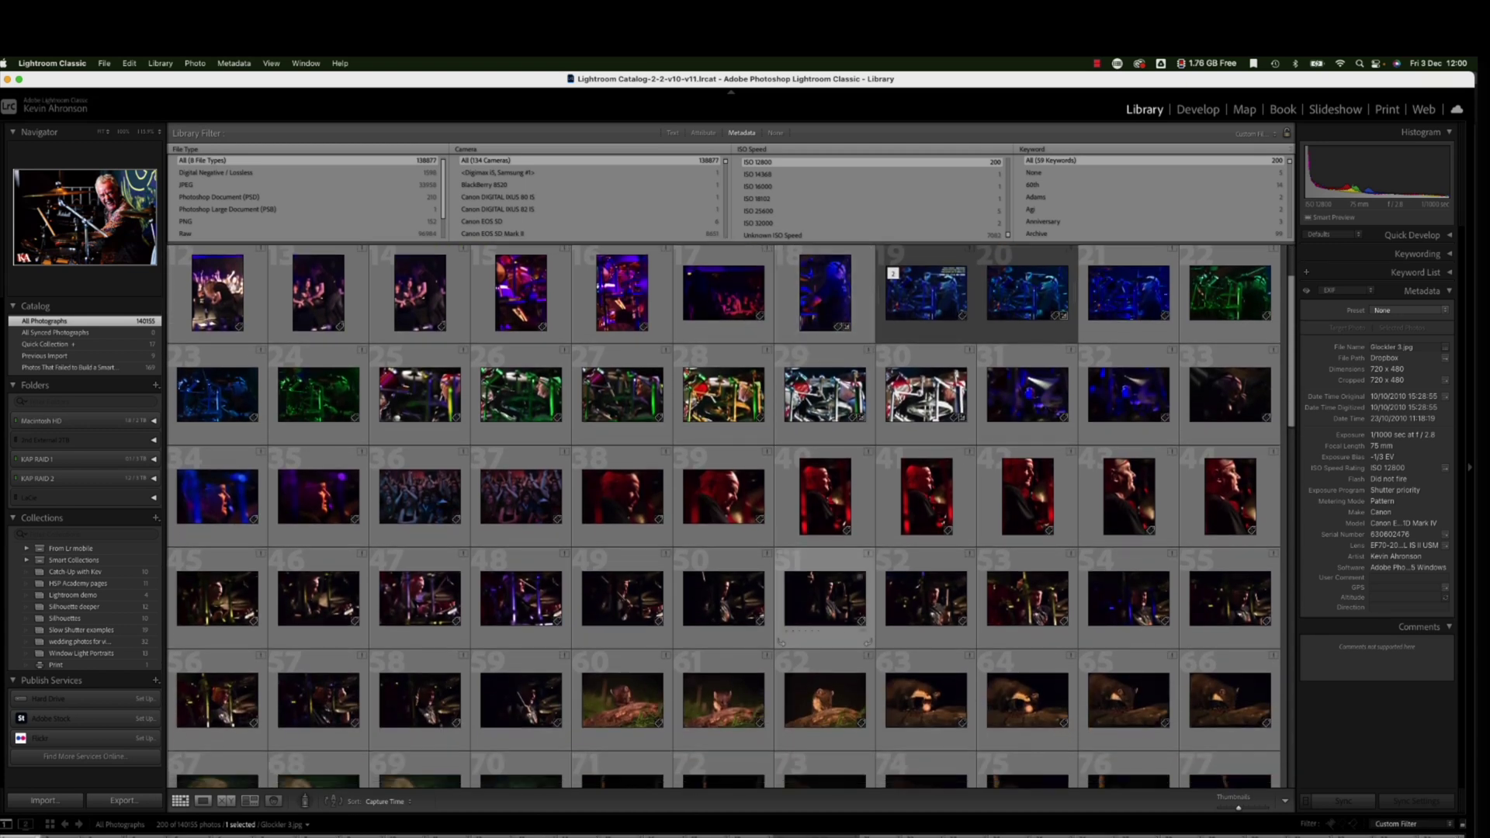
pyautogui.scroll(-4, 825, 435)
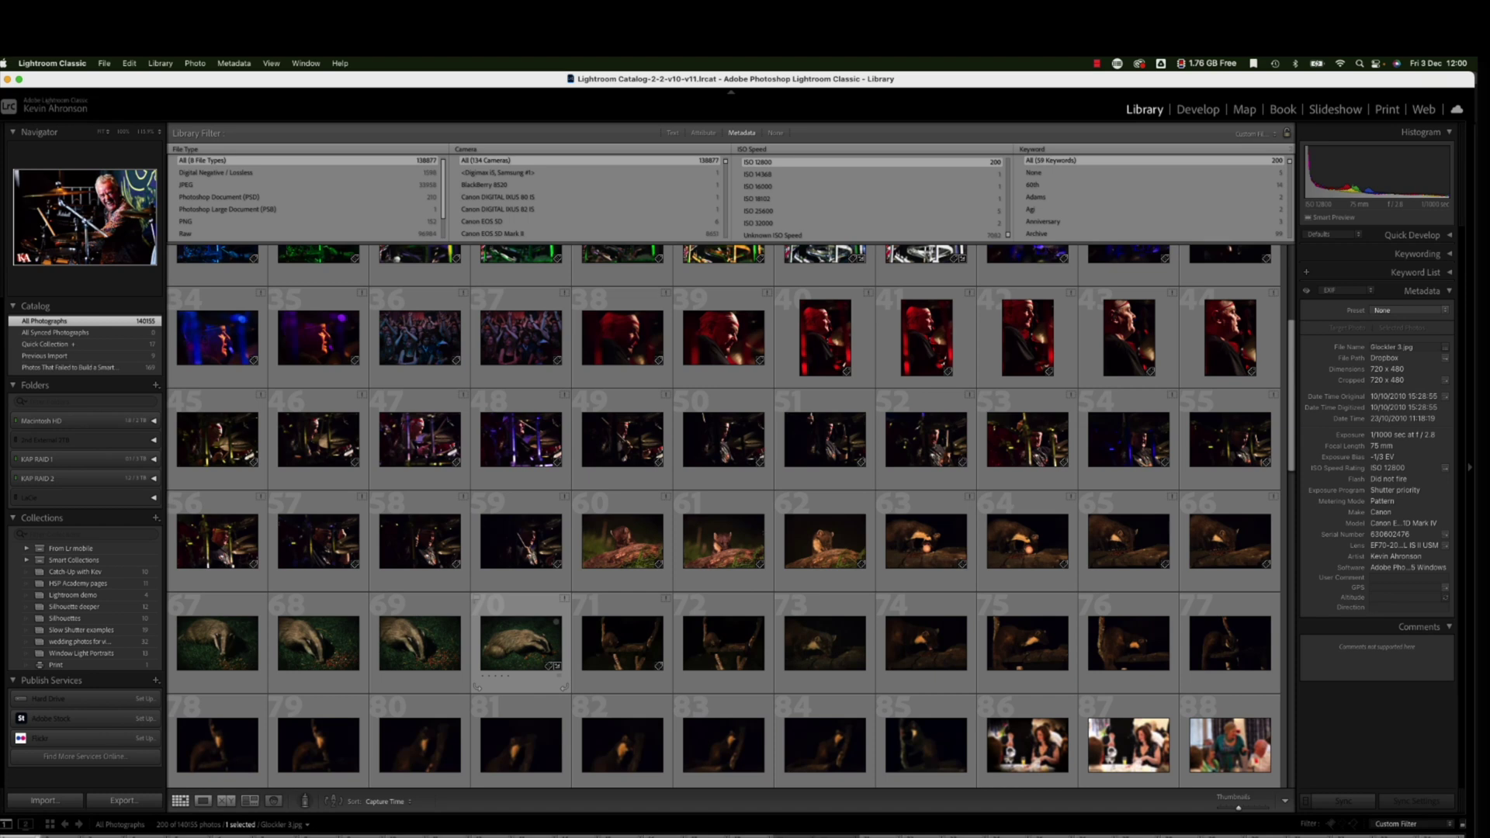
pyautogui.scroll(-2, 621, 562)
pyautogui.scroll(-12, 620, 563)
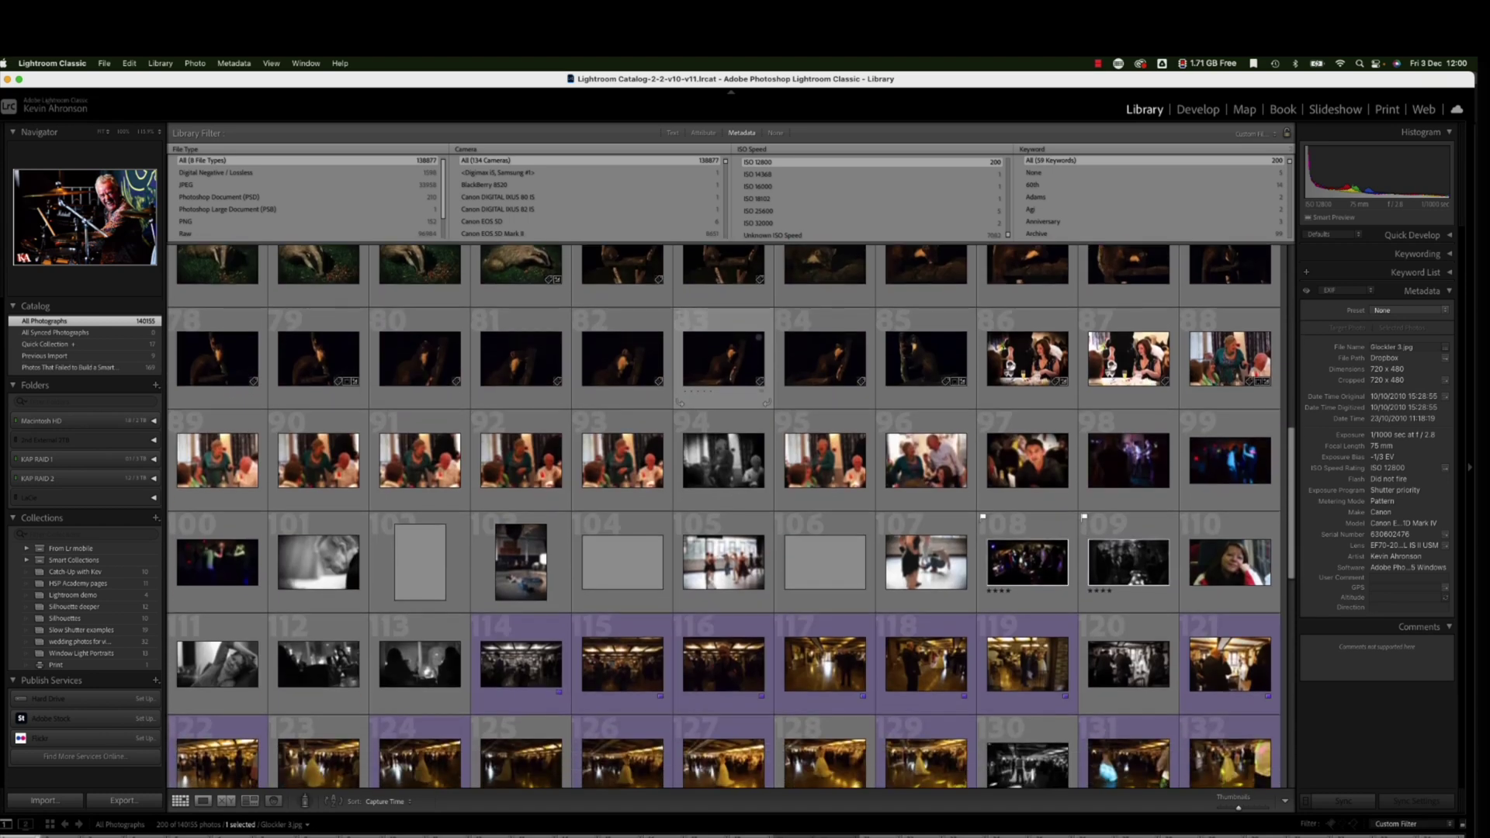
pyautogui.scroll(-6, 722, 469)
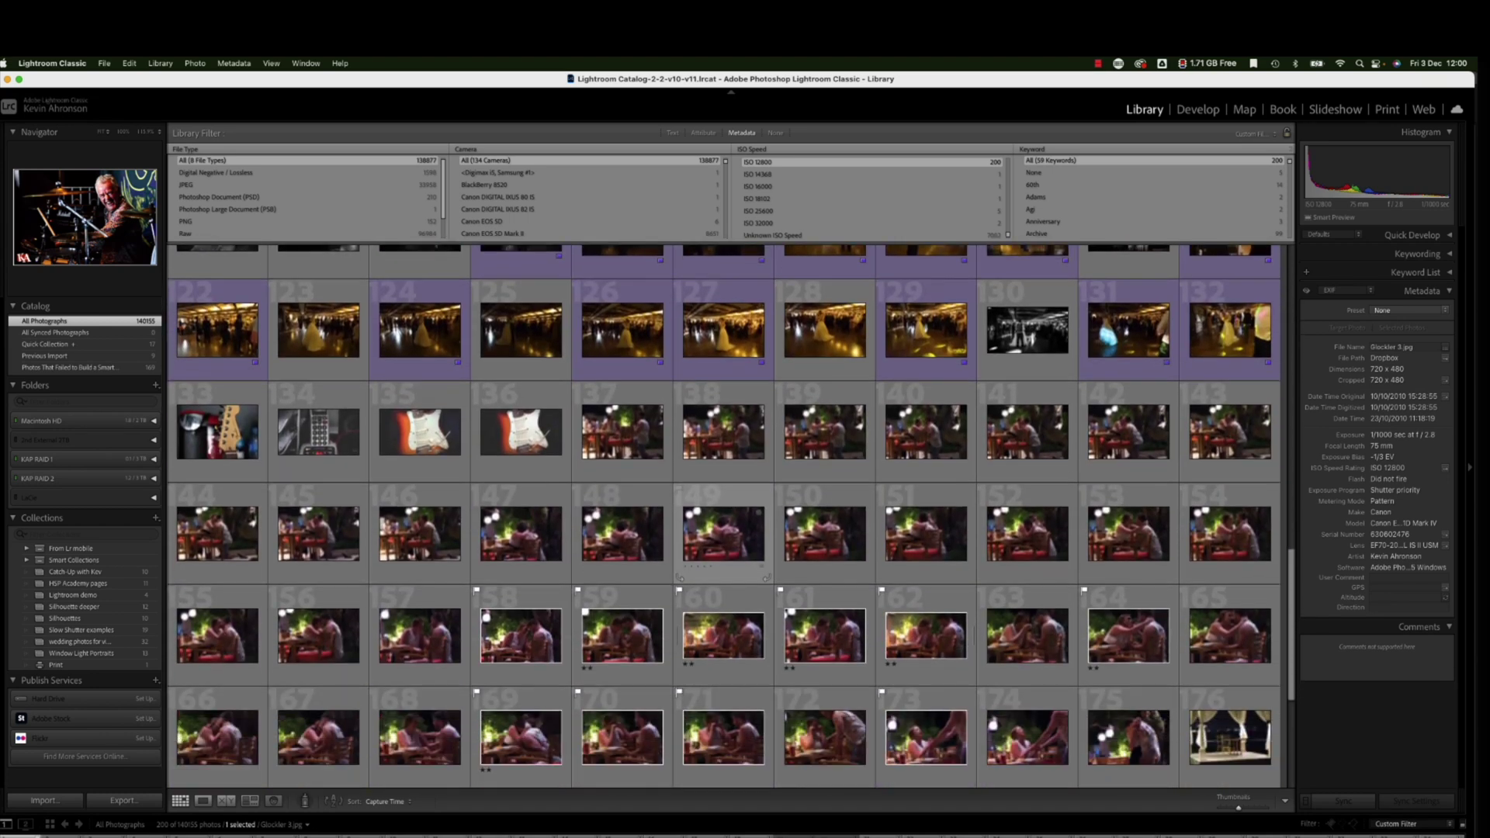
pyautogui.scroll(-7, 721, 470)
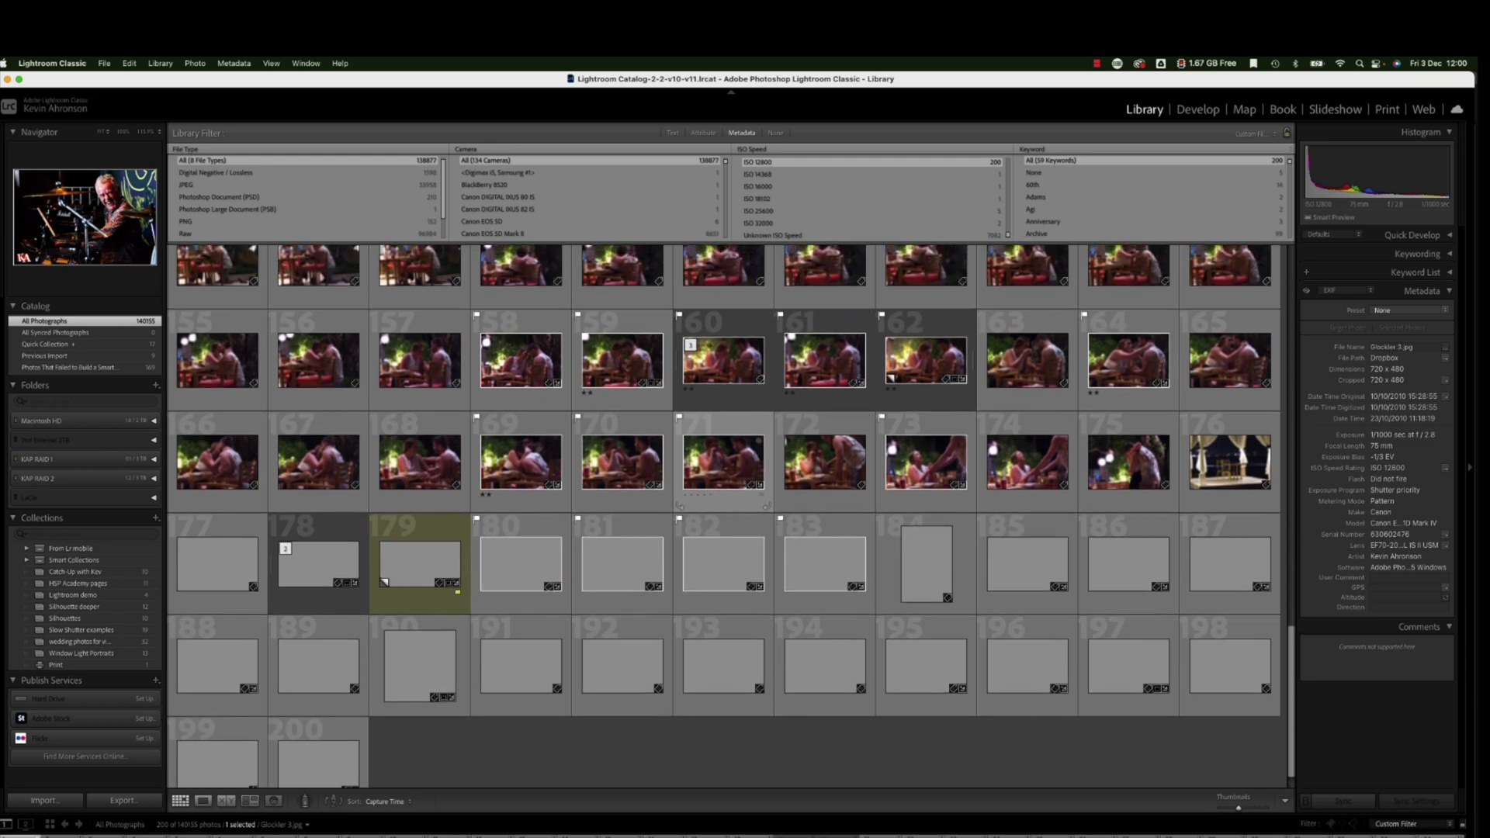
pyautogui.scroll(20, 724, 517)
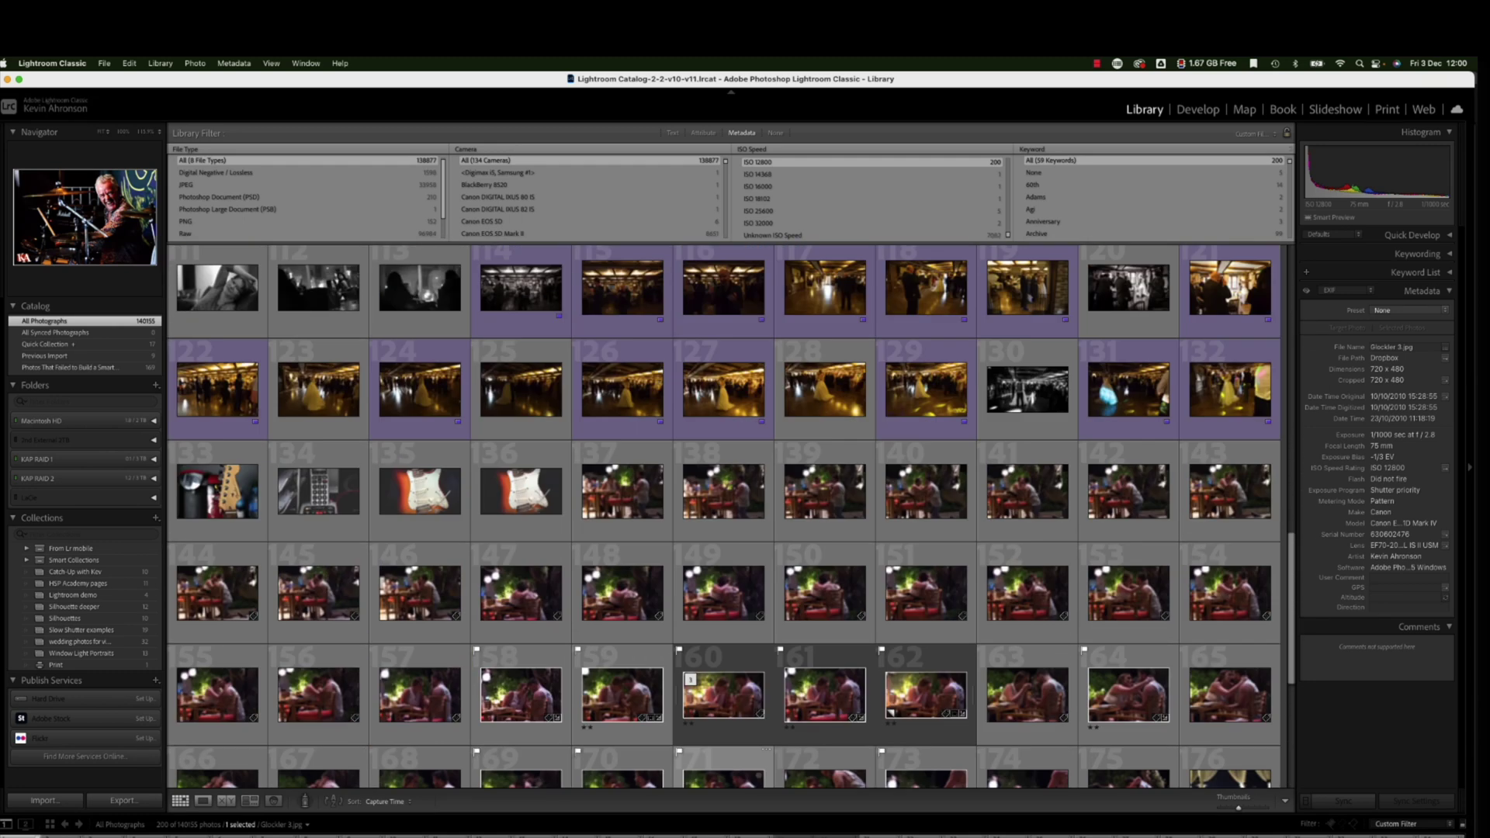
pyautogui.scroll(6, 873, 196)
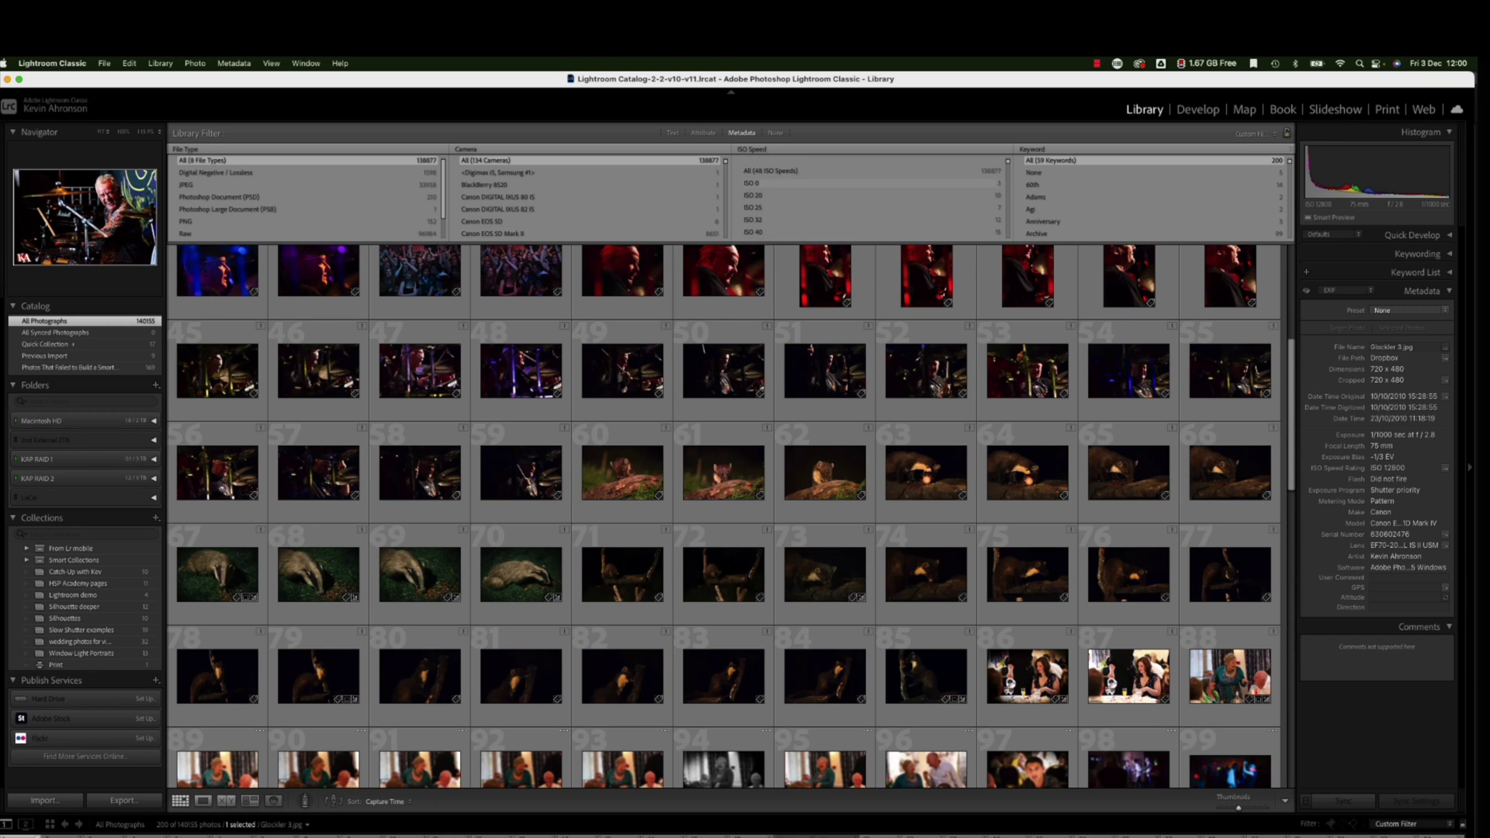
# Filter the catalog by ISO 20 and look through the criteria available for the Keyword column, leaving it as it is.
pyautogui.click(776, 185)
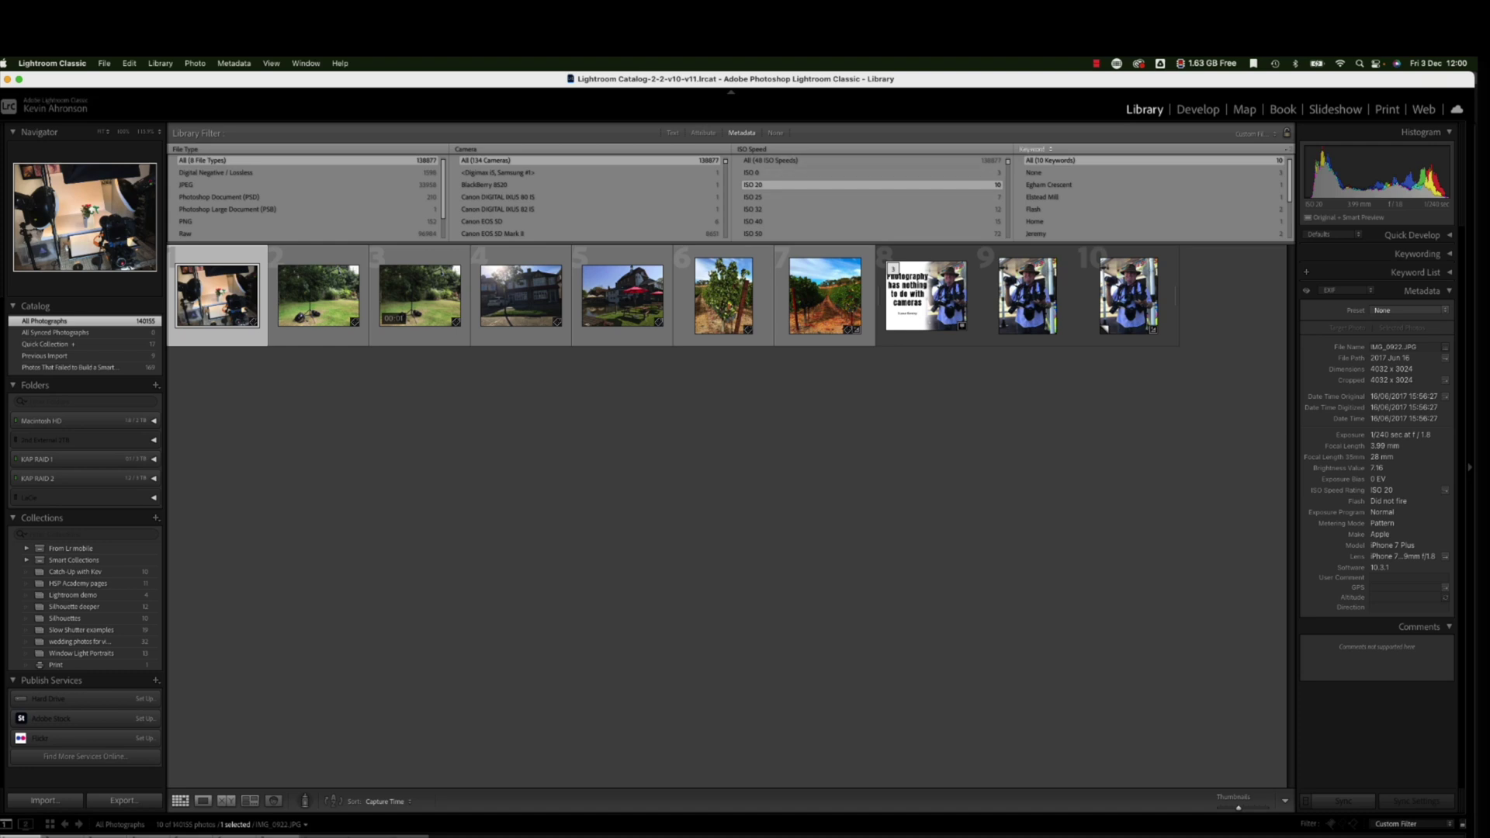
pyautogui.click(1033, 149)
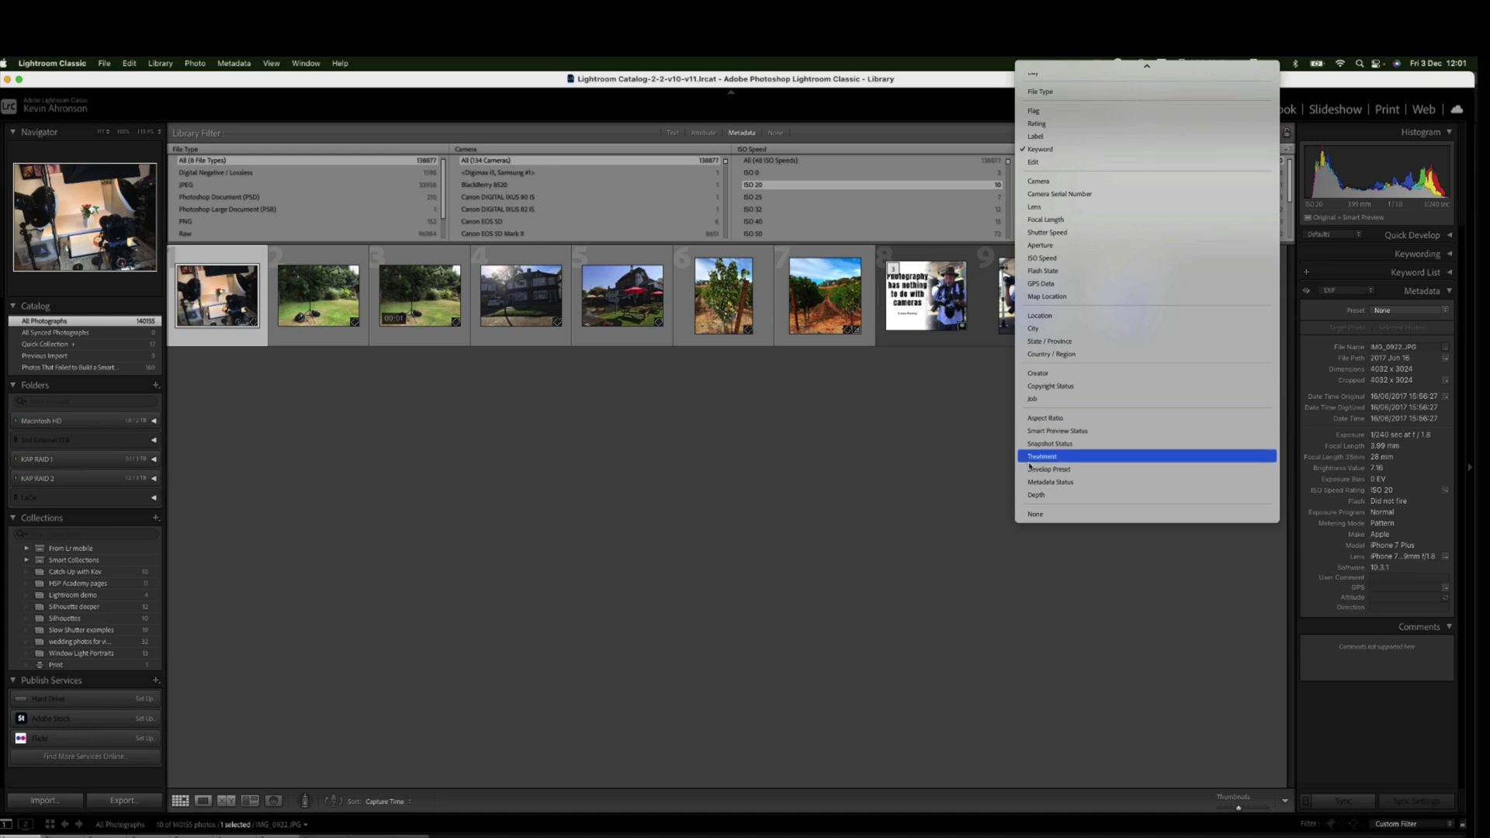
pyautogui.click(870, 118)
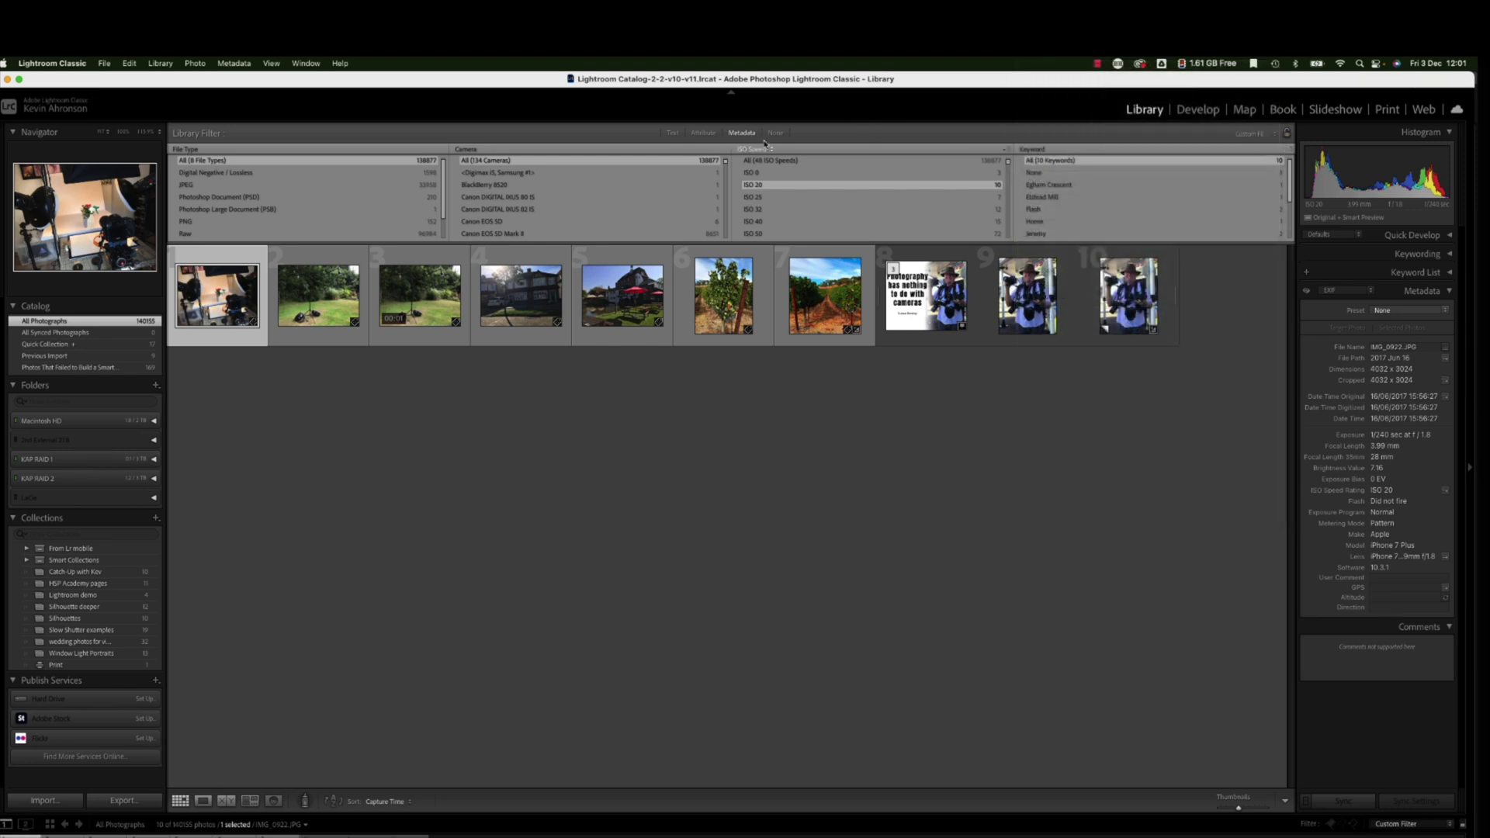